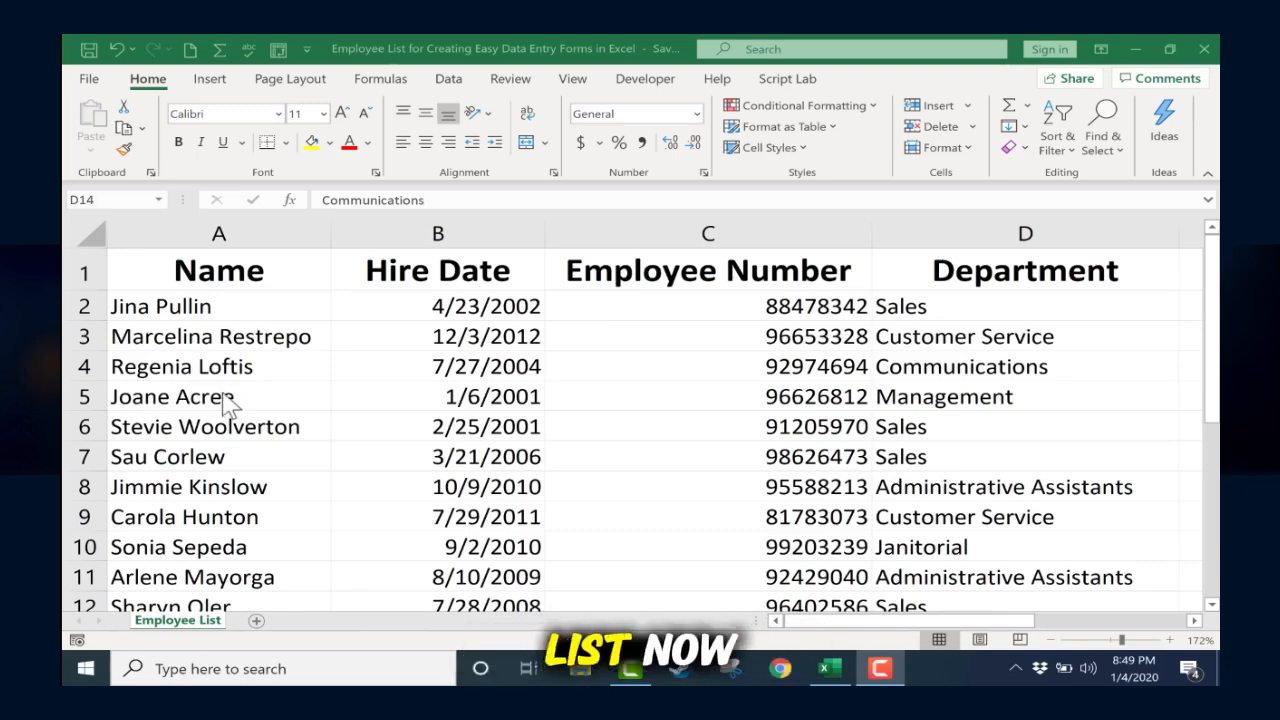
Step: Enter the placeholder texts asldkjfkla, asdf and asdf across the first three cells of row 24, below the employee list
{"action": "scroll", "coordinate": [228, 400], "scroll_direction": "down", "scroll_amount": 5}
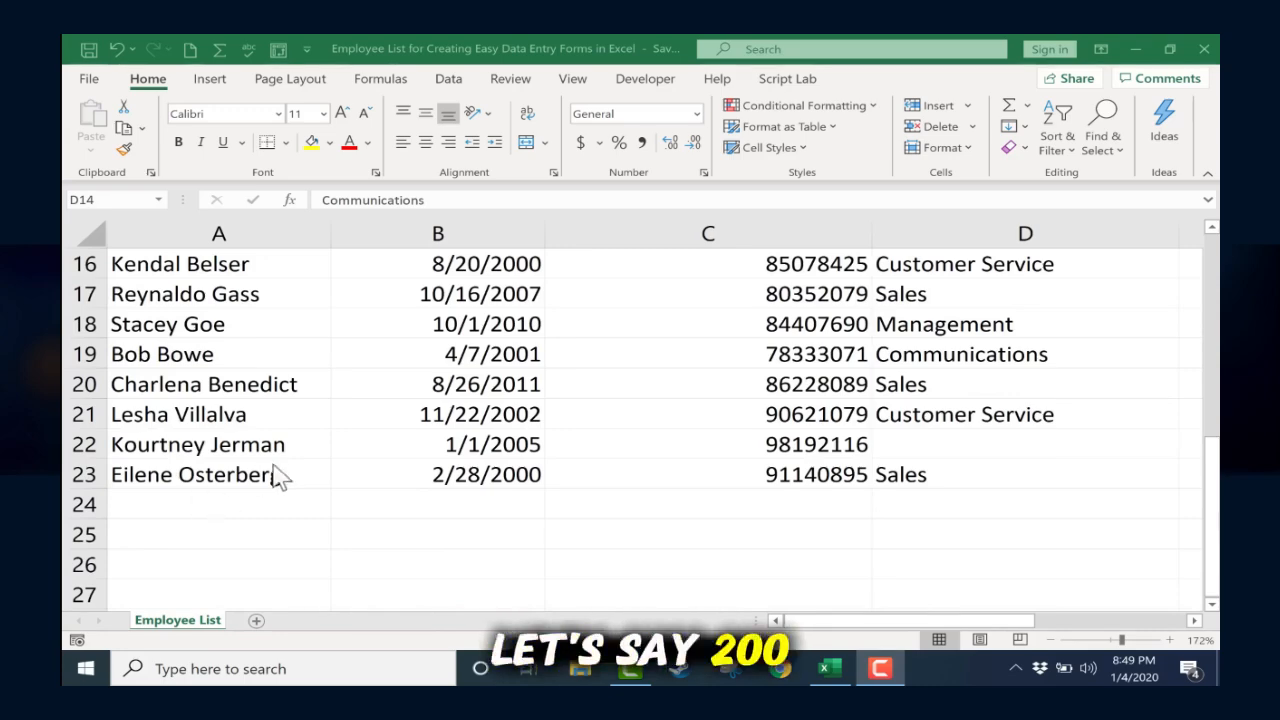
{"action": "scroll", "coordinate": [240, 478], "scroll_direction": "up", "scroll_amount": 2}
{"action": "scroll", "coordinate": [206, 477], "scroll_direction": "down", "scroll_amount": 4}
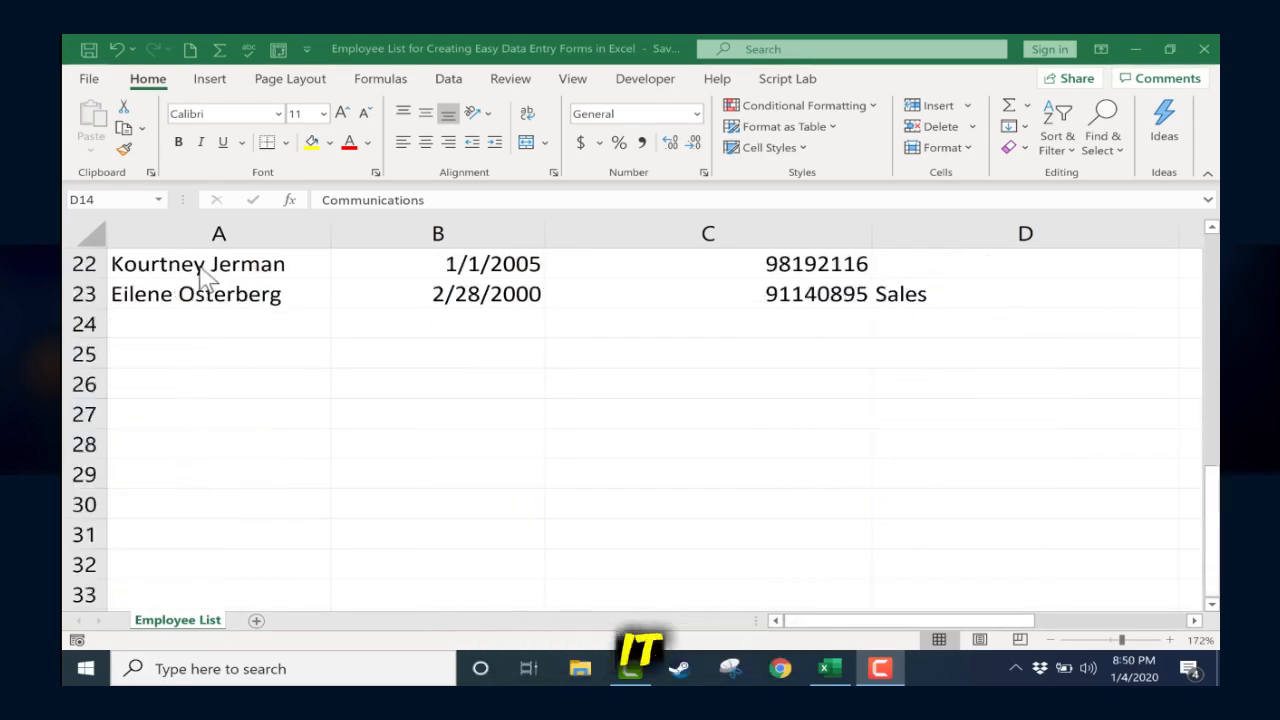
{"action": "left_click", "coordinate": [212, 322]}
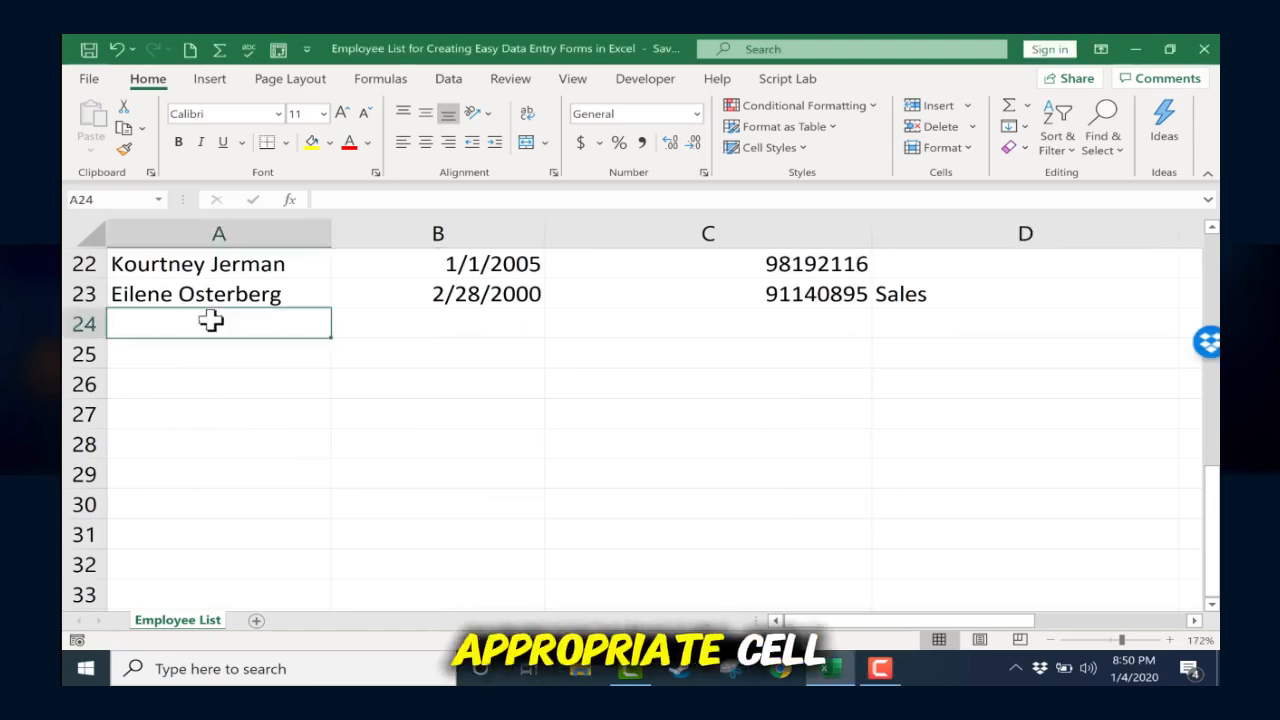
{"action": "type", "text": "asldkjfklasf"}
{"action": "key", "text": "Tab"}
{"action": "type", "text": "asdf"}
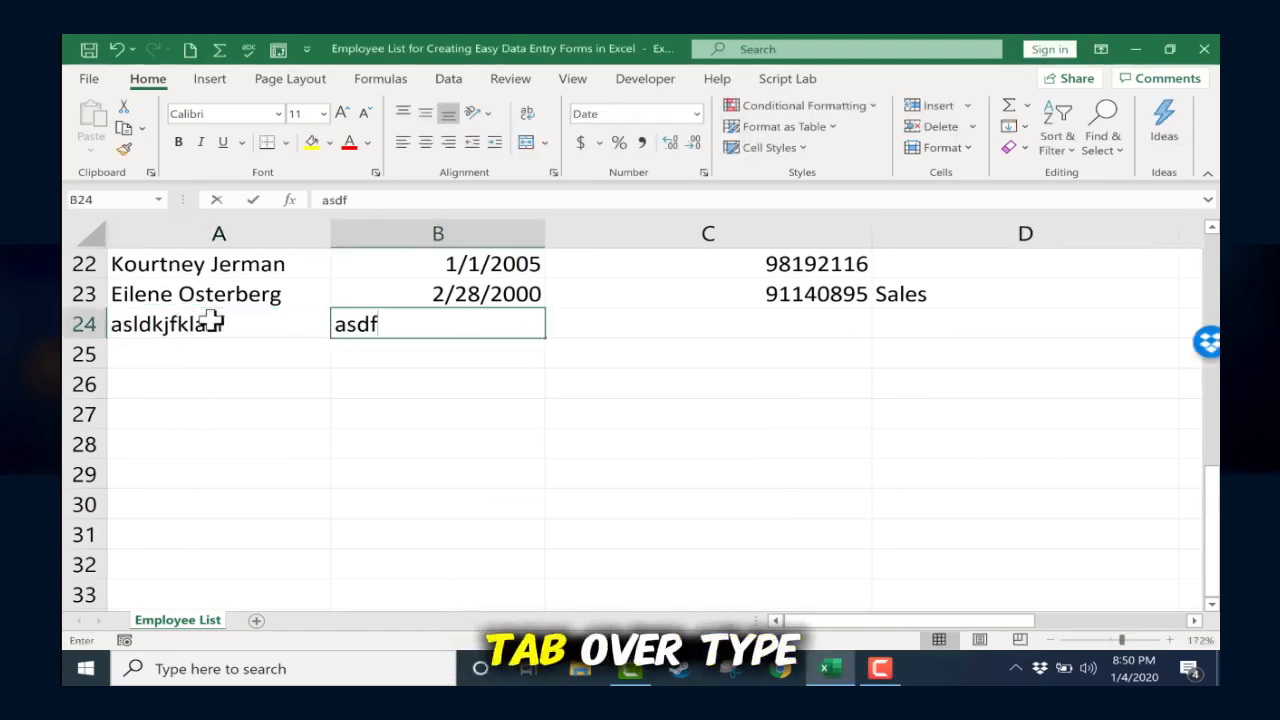
{"action": "key", "text": "Tab"}
{"action": "type", "text": "asdf"}
{"action": "key", "text": "Tab"}
{"action": "type", "text": "asdf"}
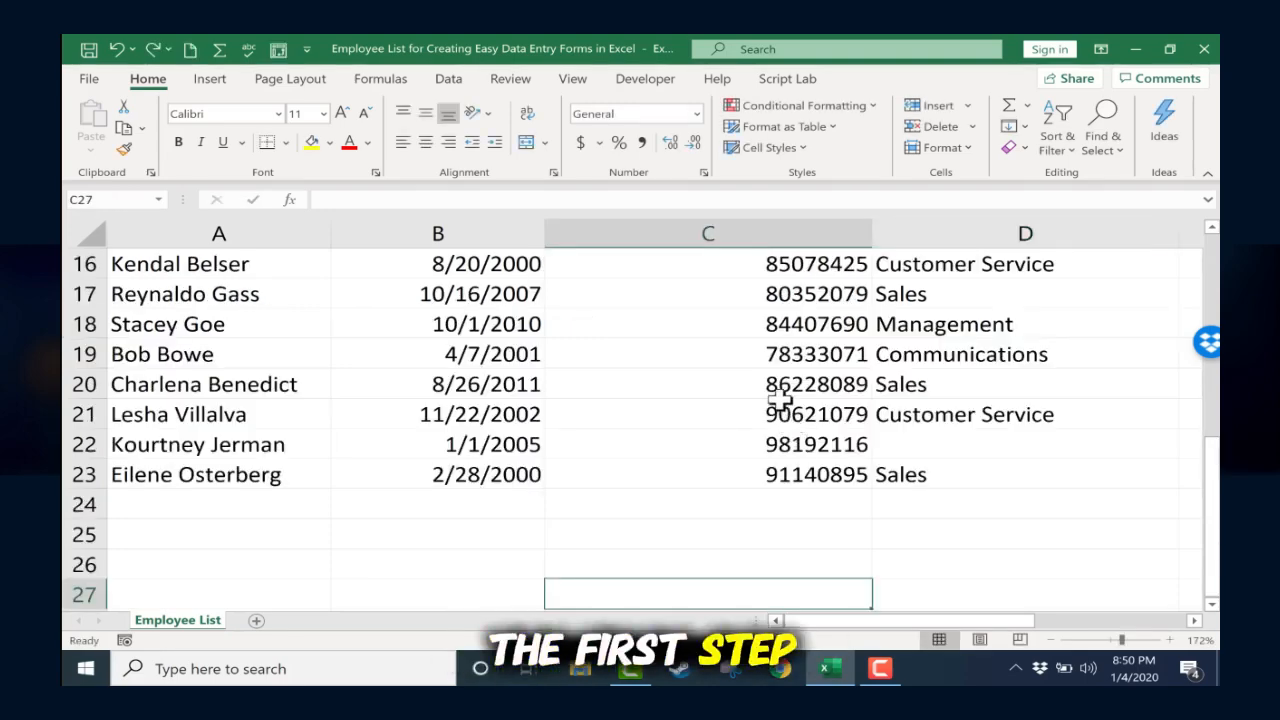
Step: Open the Quick Access Toolbar customization options and list the commands not in the ribbon
{"action": "scroll", "coordinate": [529, 334], "scroll_direction": "up", "scroll_amount": 5}
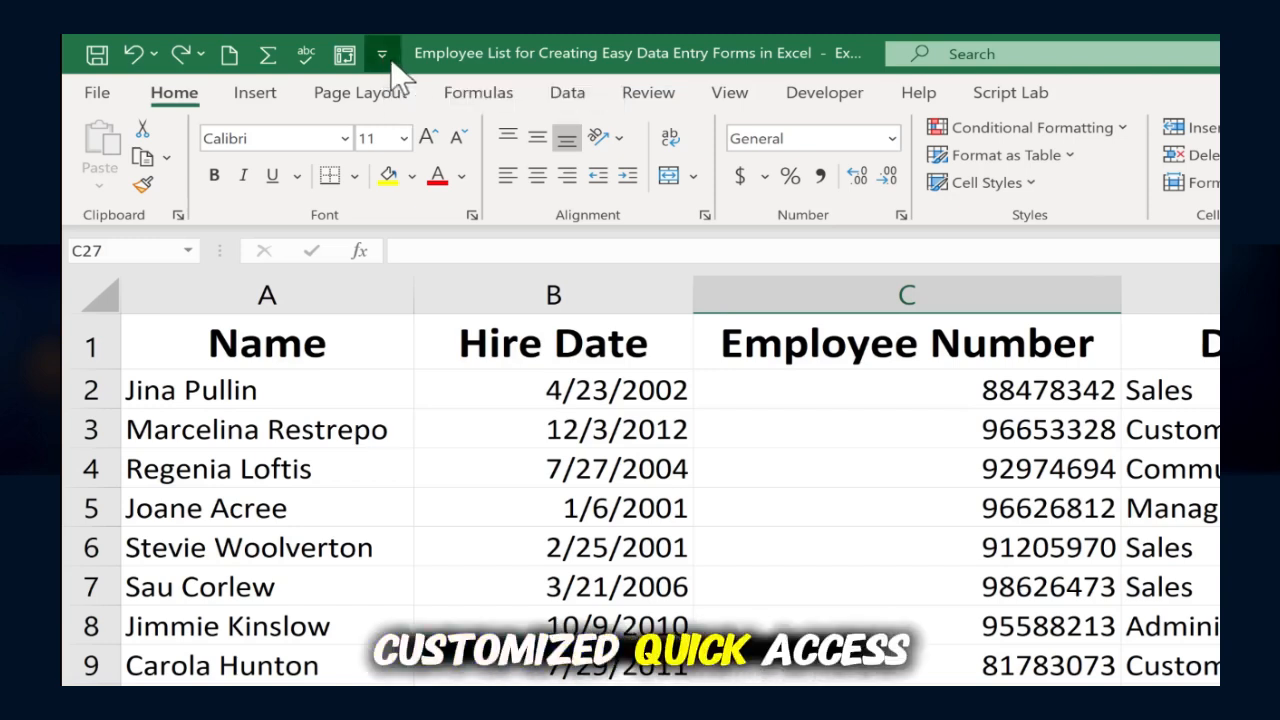
{"action": "left_click", "coordinate": [384, 58]}
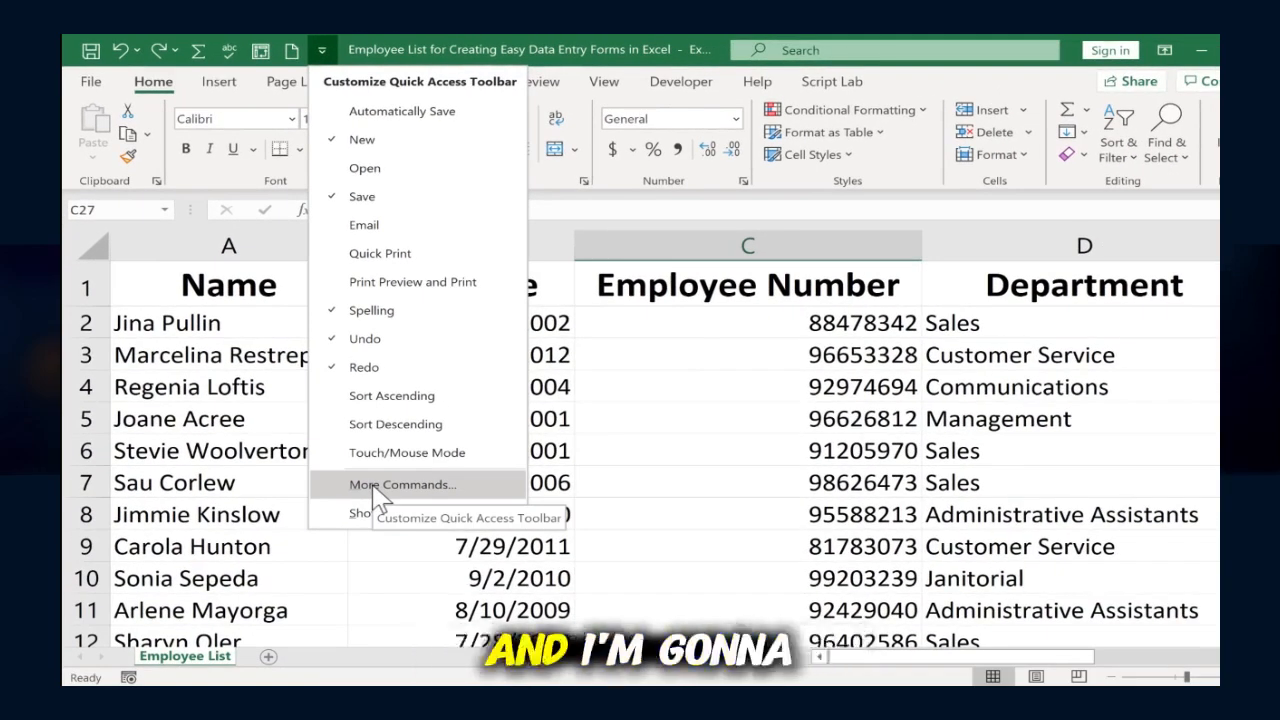
{"action": "left_click", "coordinate": [375, 486]}
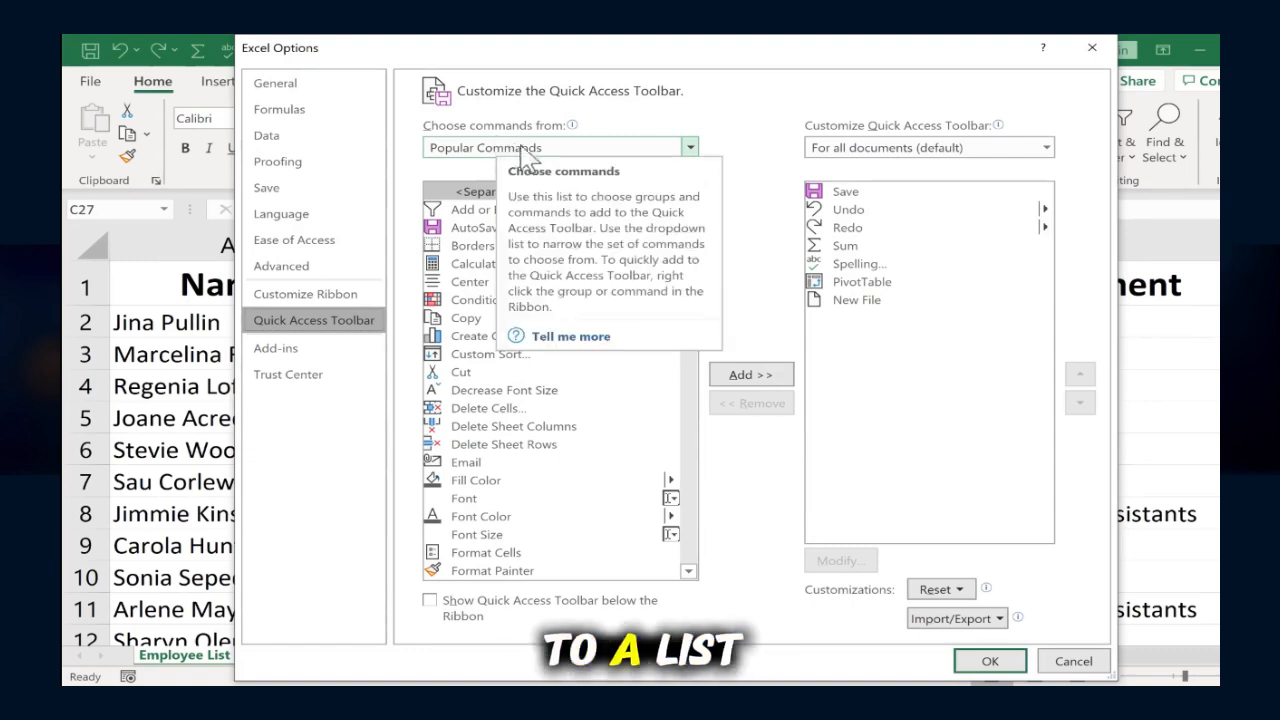
{"action": "left_click", "coordinate": [688, 148]}
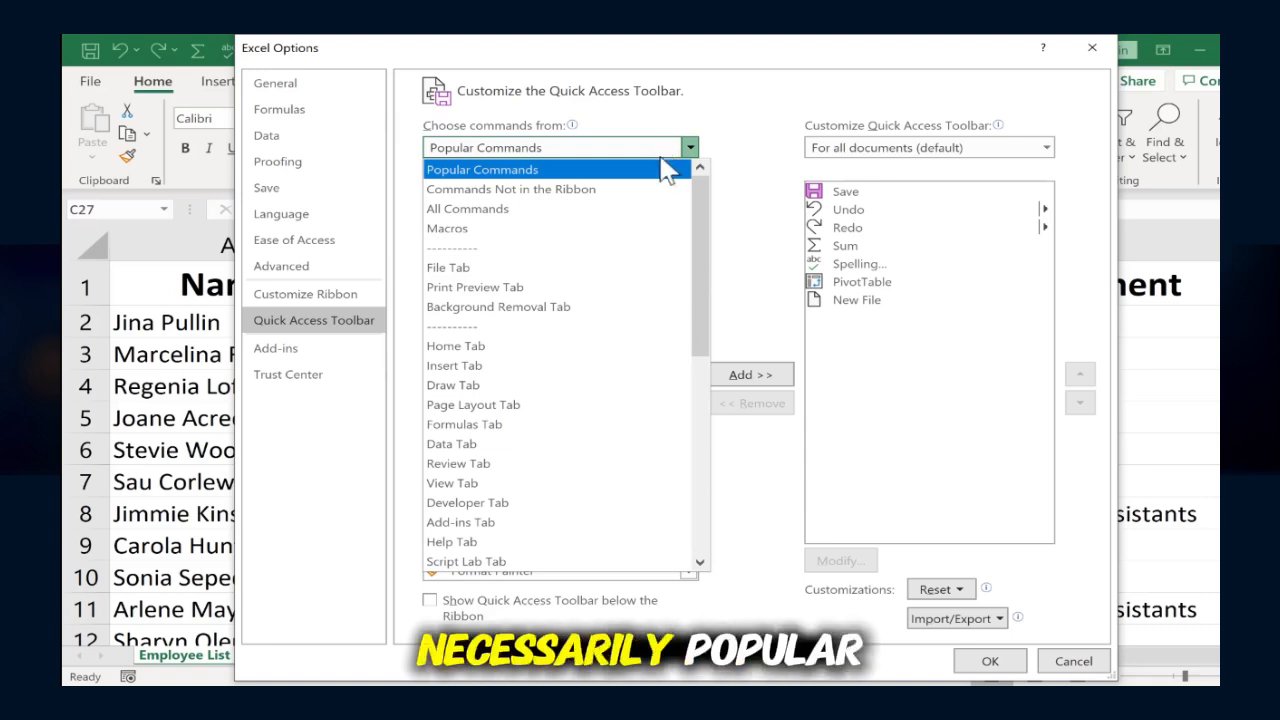
{"action": "left_click", "coordinate": [578, 197]}
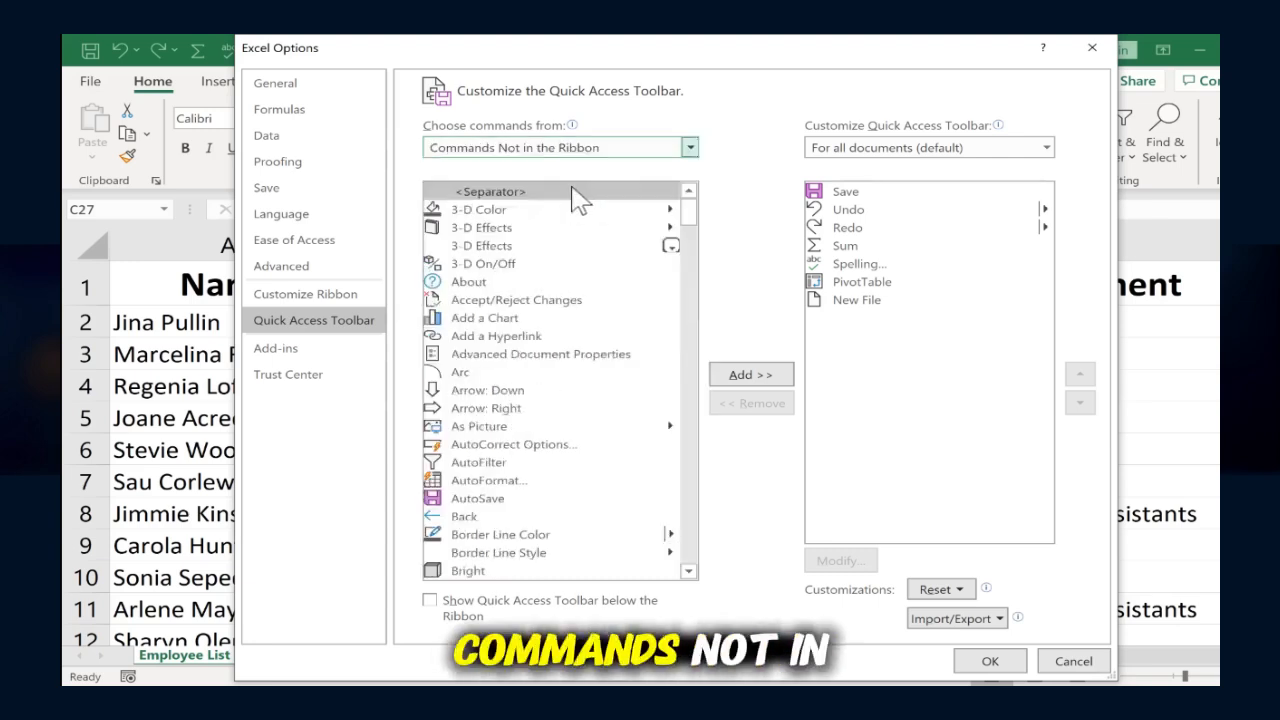
Step: Add the Form... command to the Quick Access Toolbar for all documents and apply the options
{"action": "mouse_move", "coordinate": [688, 212]}
{"action": "left_mouse_down"}
{"action": "mouse_move", "coordinate": [697, 238]}
{"action": "mouse_move", "coordinate": [677, 222]}
{"action": "mouse_move", "coordinate": [683, 329]}
{"action": "mouse_move", "coordinate": [590, 301]}
{"action": "left_mouse_up"}
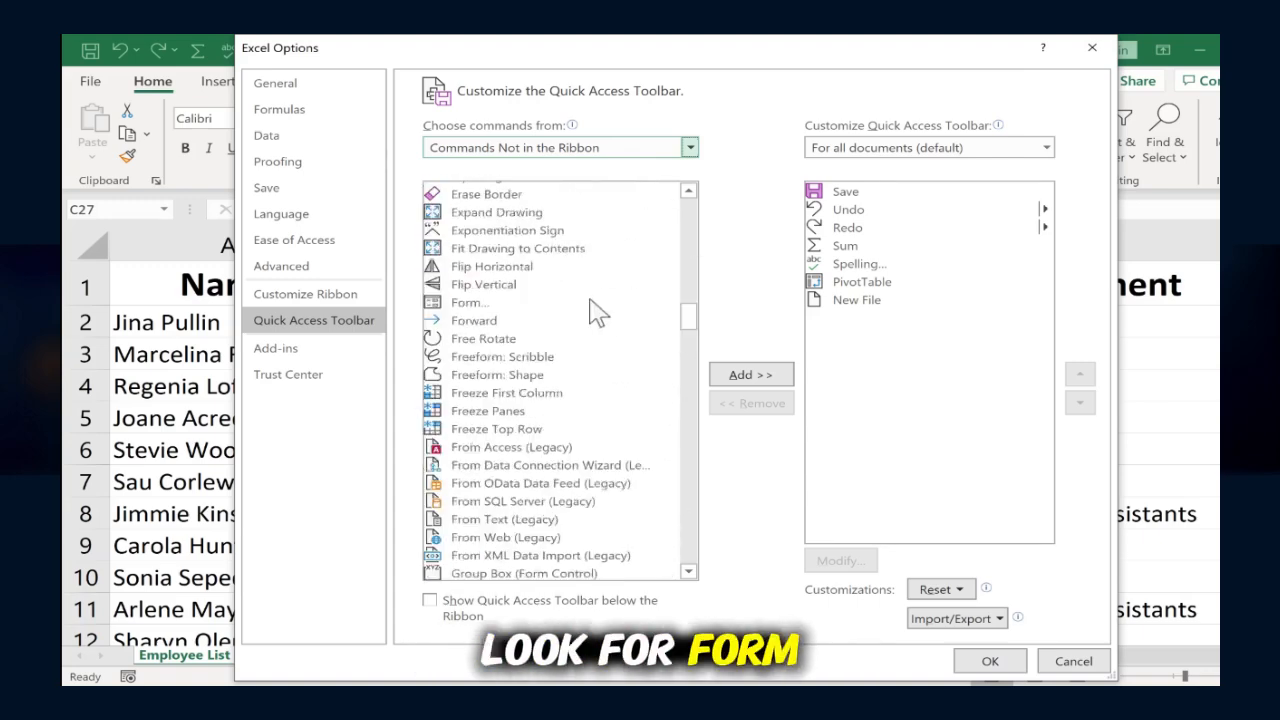
{"action": "left_click", "coordinate": [464, 304]}
{"action": "left_click_drag", "start_coordinate": [732, 49], "coordinate": [721, 117]}
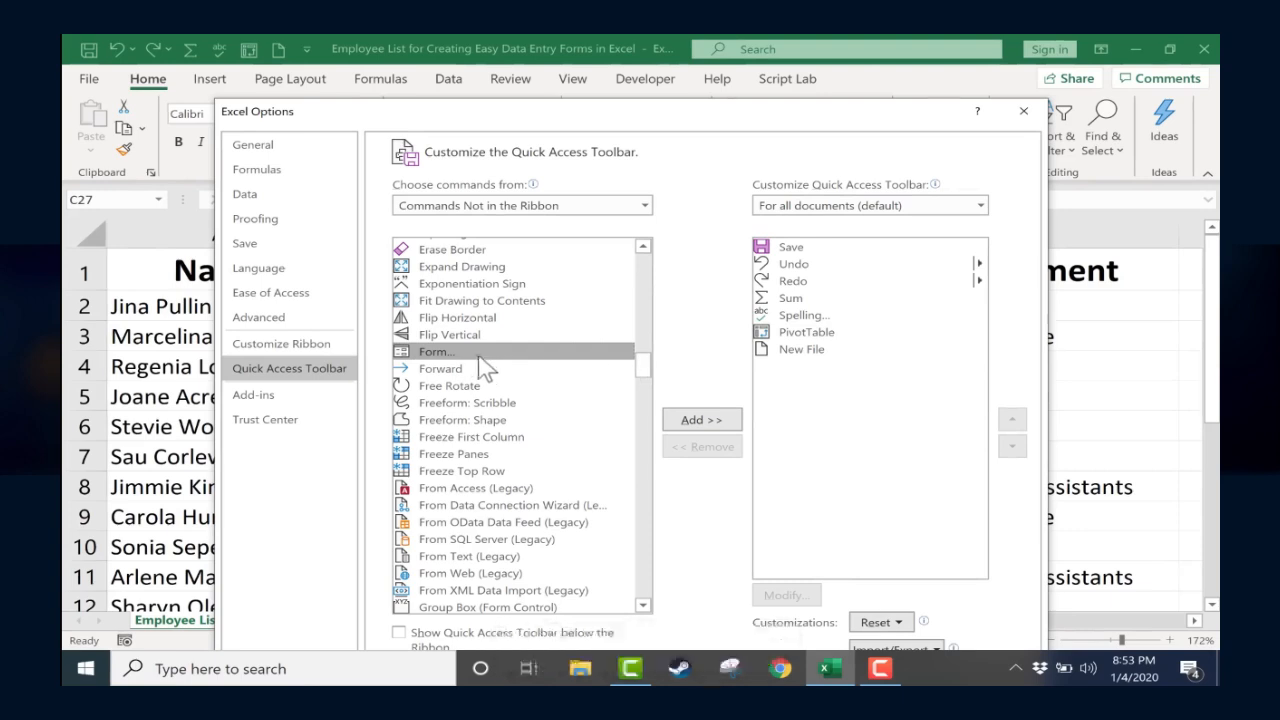
{"action": "left_click", "coordinate": [710, 424]}
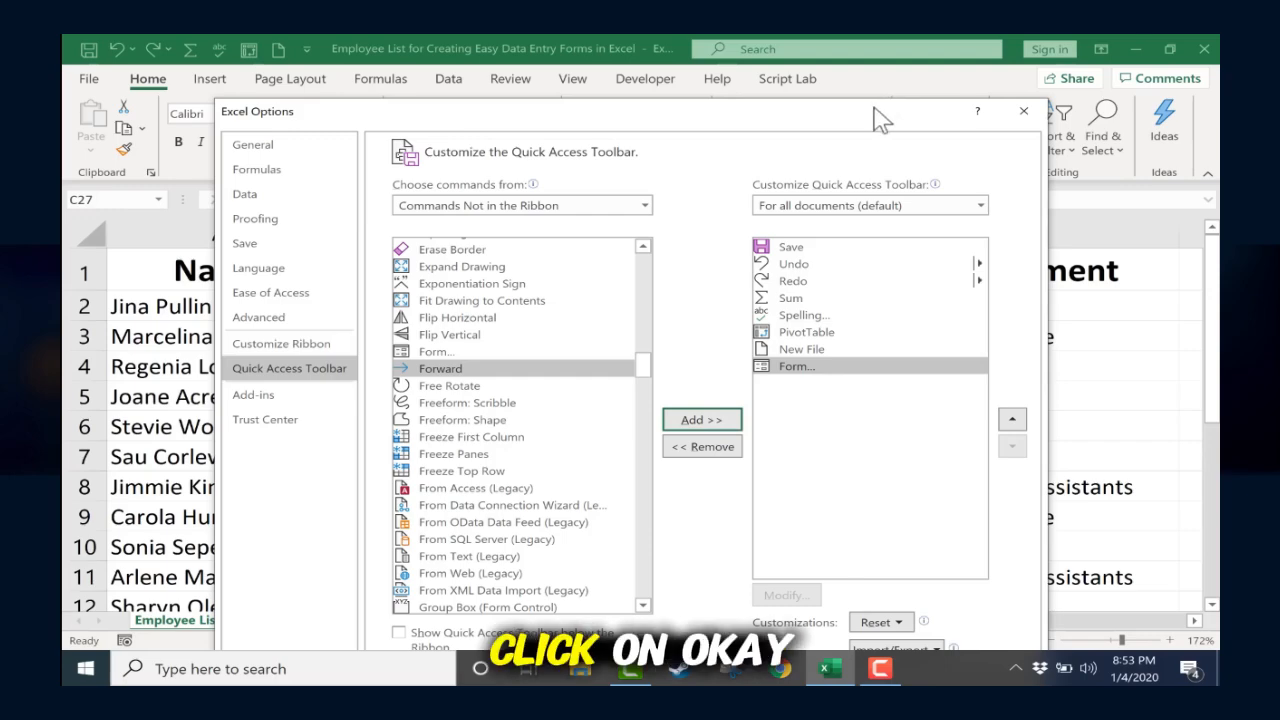
{"action": "left_click", "coordinate": [885, 667]}
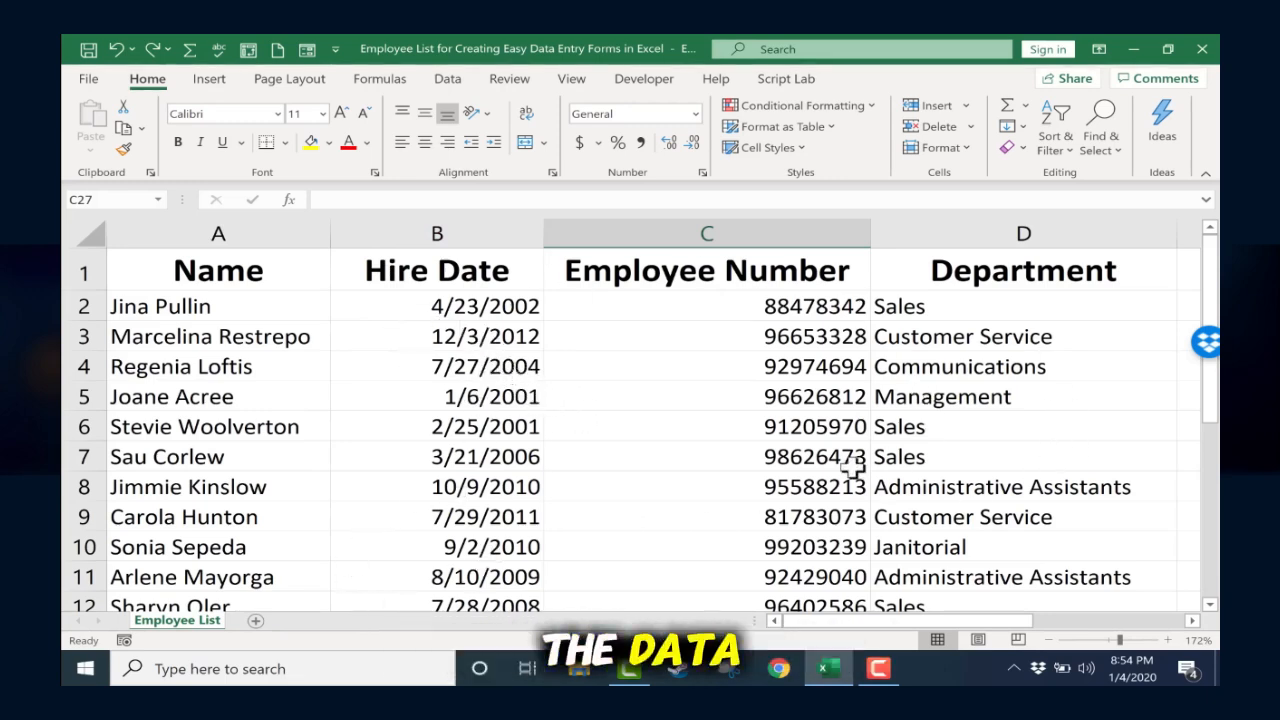
Step: Convert the employee list range A1:D23 into a table with headers
{"action": "left_click", "coordinate": [486, 487]}
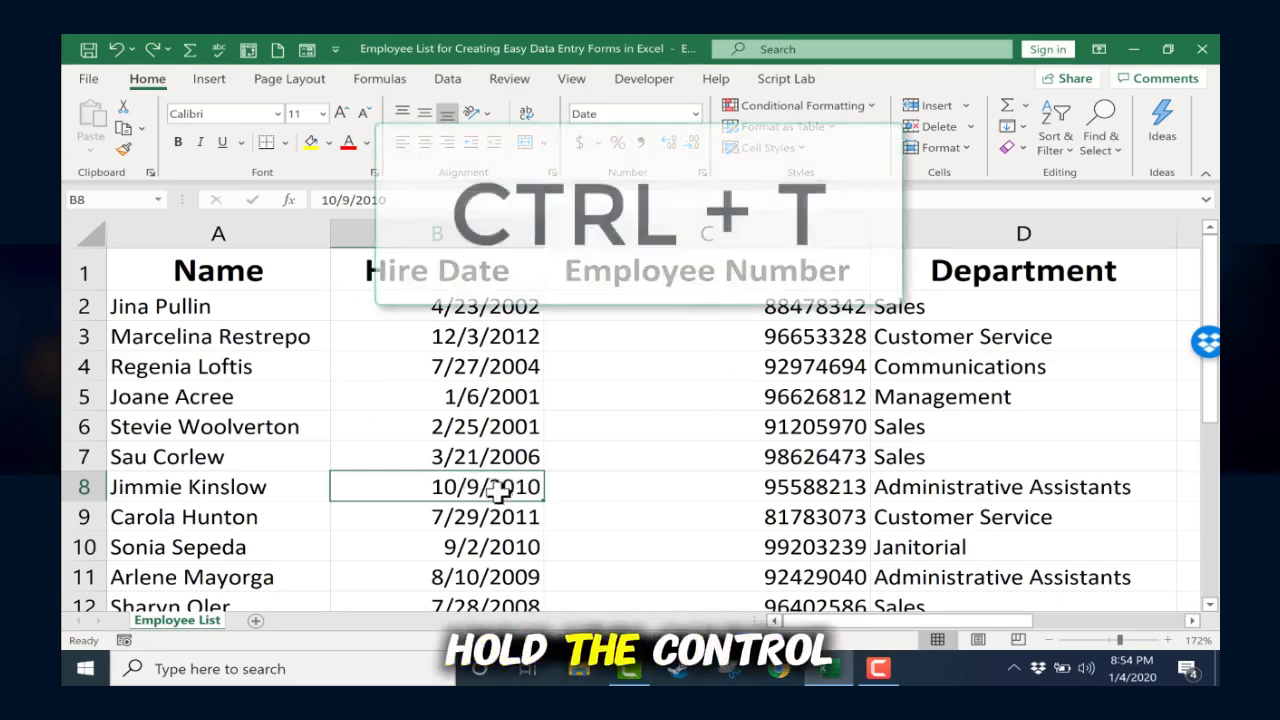
{"action": "key", "text": "ctrl+t"}
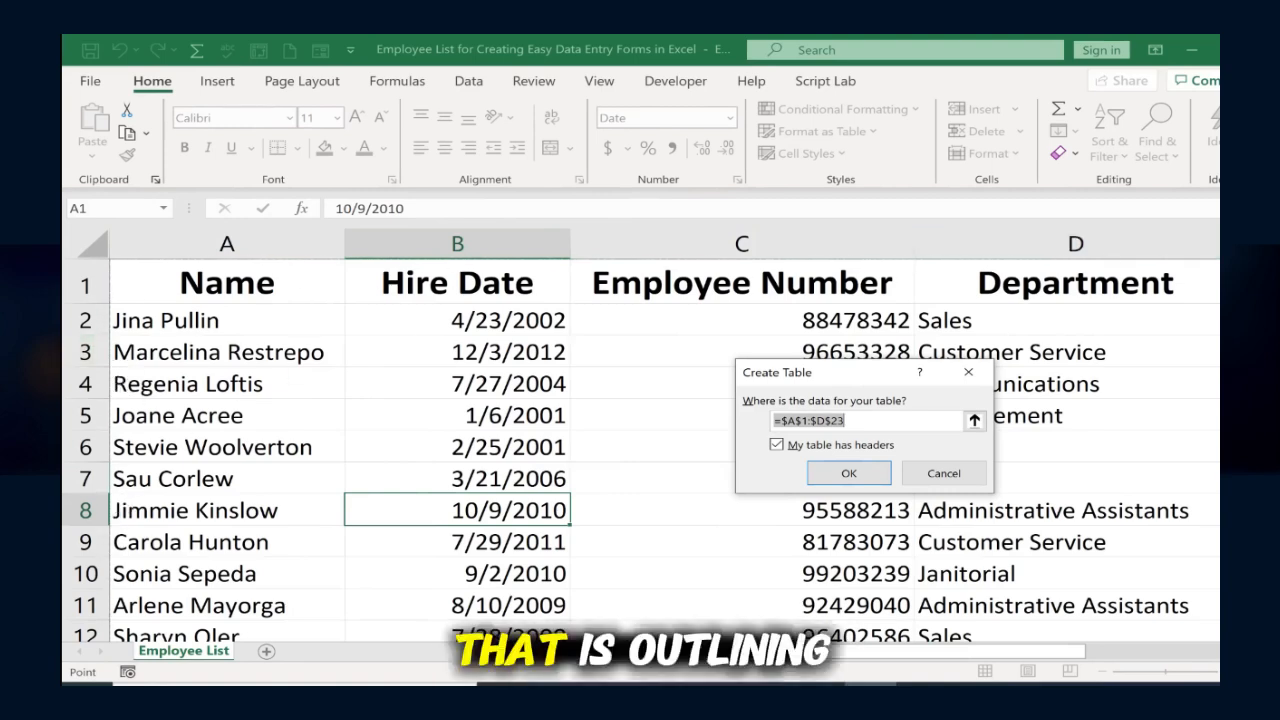
{"action": "left_click", "coordinate": [973, 422]}
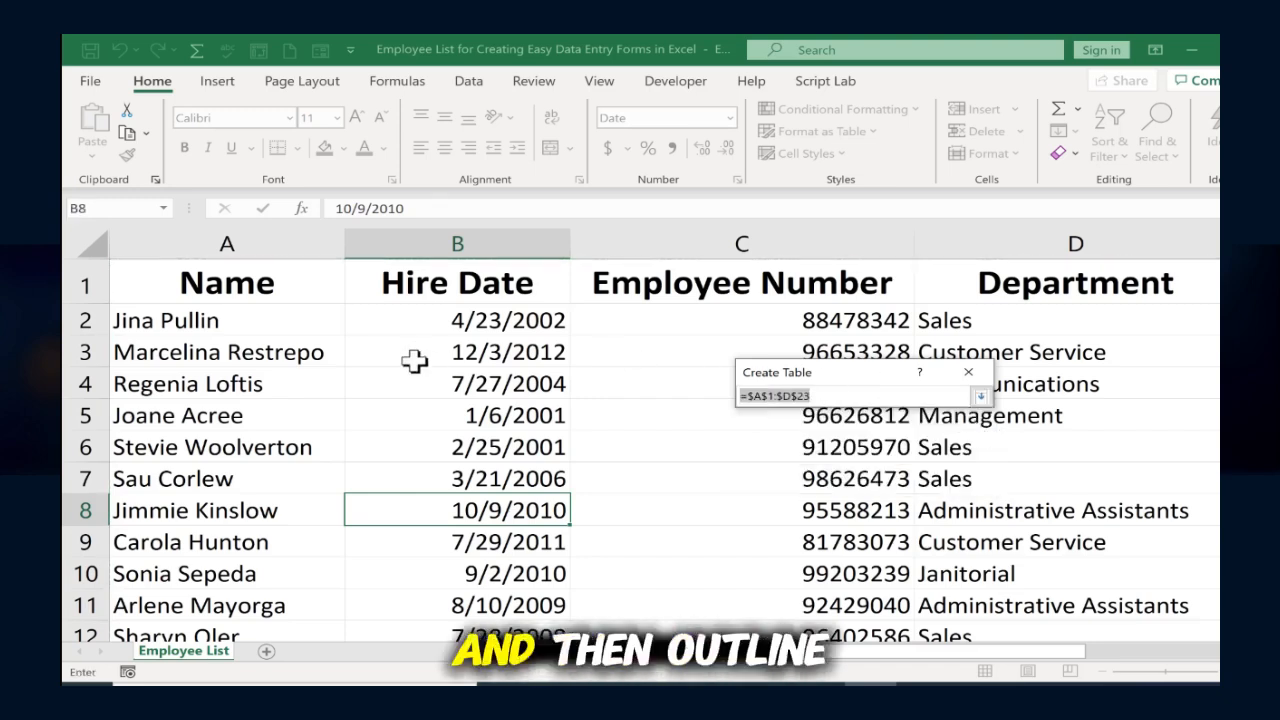
{"action": "left_click", "coordinate": [981, 399]}
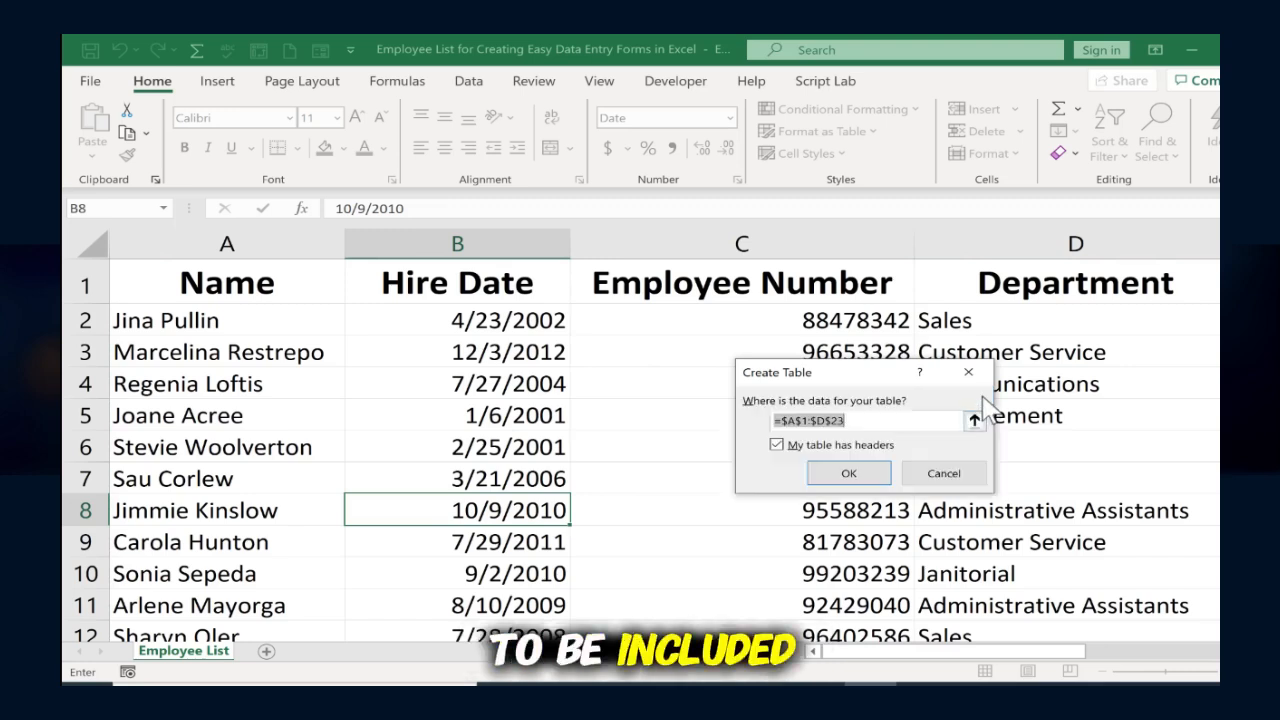
{"action": "left_click", "coordinate": [778, 446]}
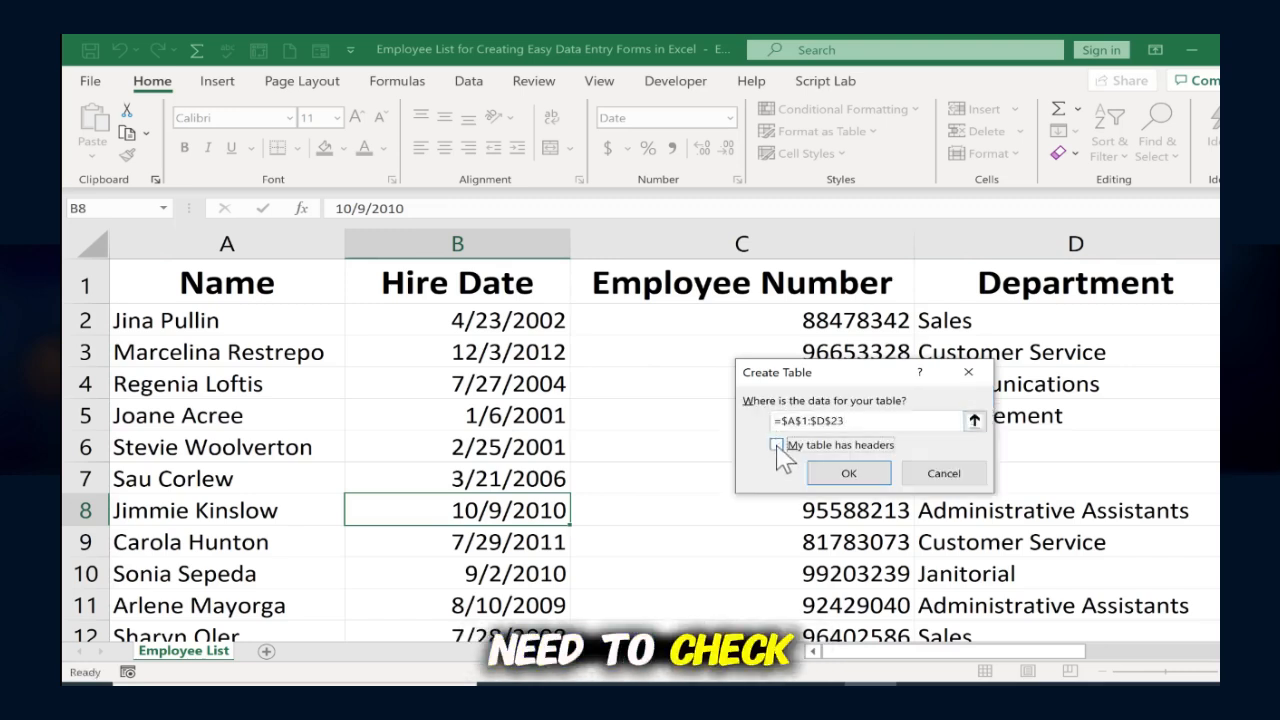
{"action": "left_click", "coordinate": [849, 474]}
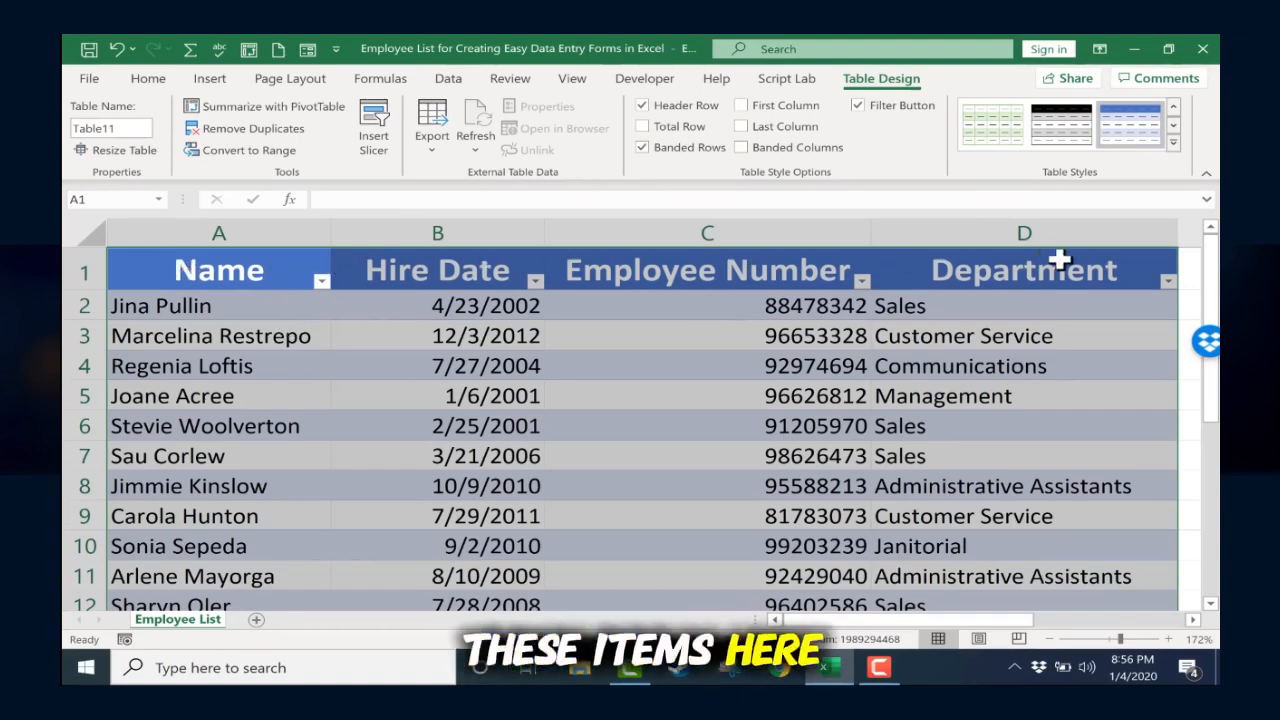
Step: Select a cell inside the new table and open its data entry form
{"action": "scroll", "coordinate": [1059, 260], "scroll_direction": "down", "scroll_amount": 7}
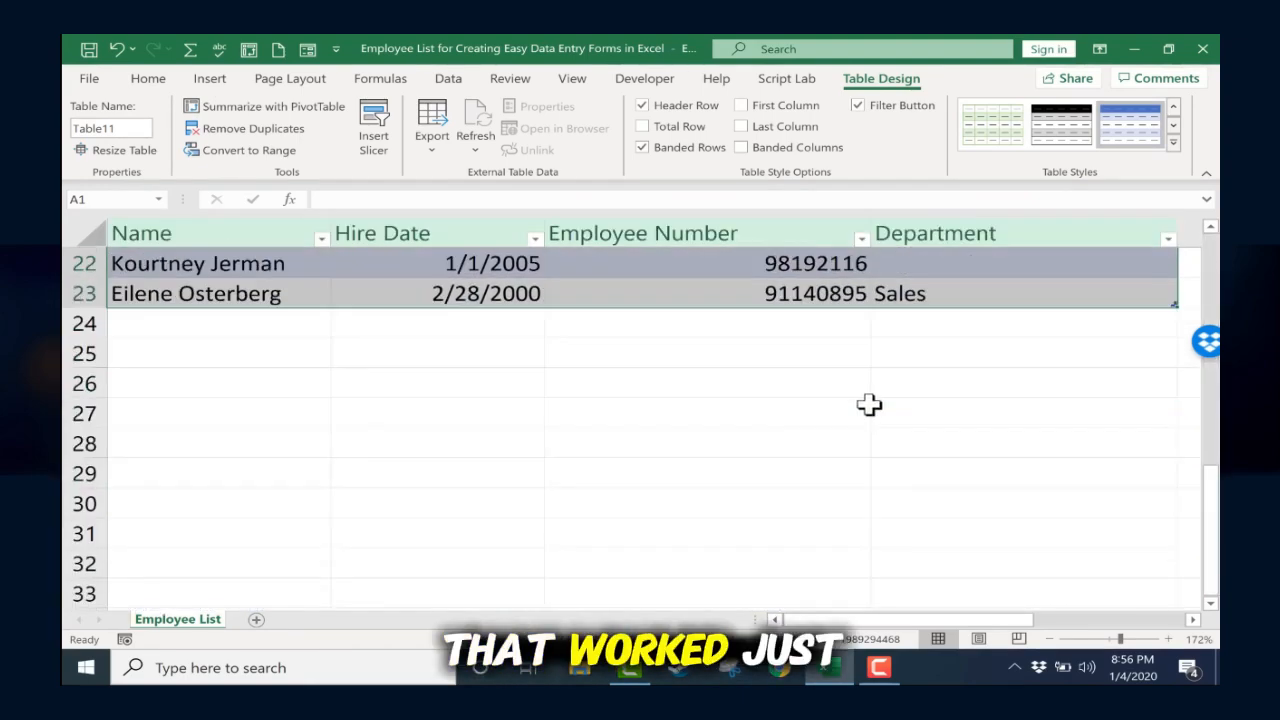
{"action": "scroll", "coordinate": [869, 404], "scroll_direction": "up", "scroll_amount": 7}
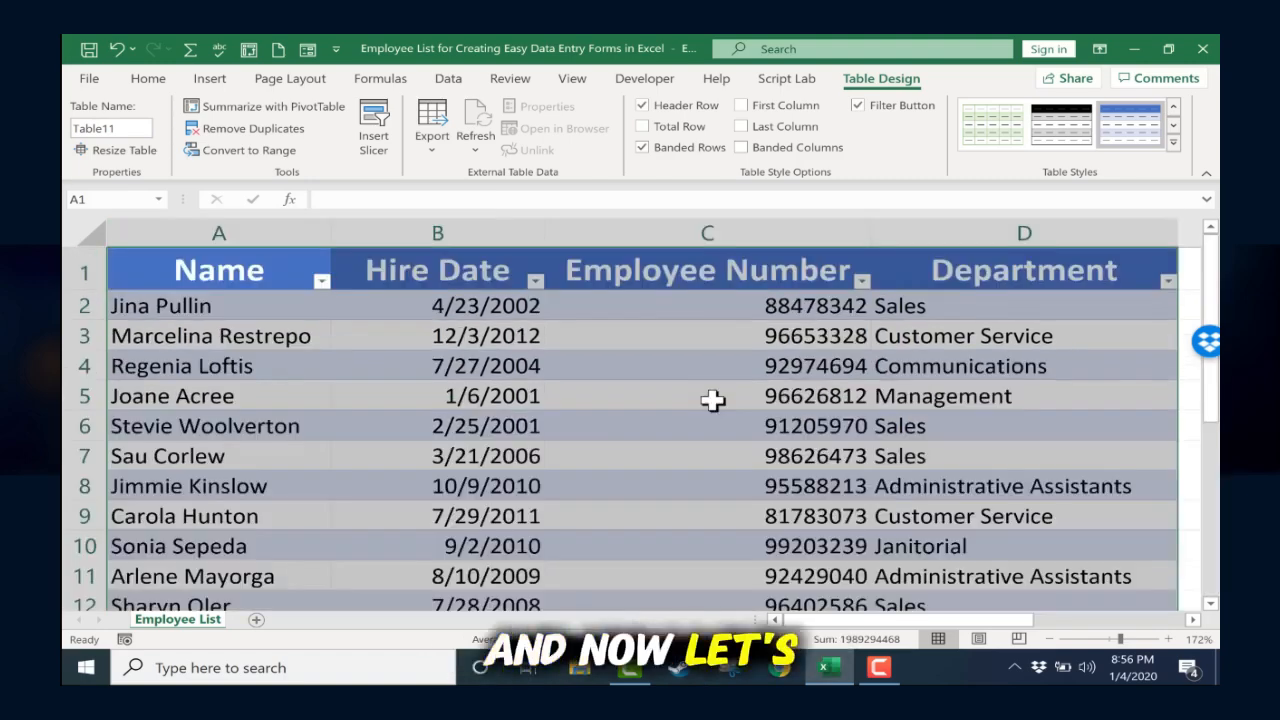
{"action": "left_click", "coordinate": [470, 512]}
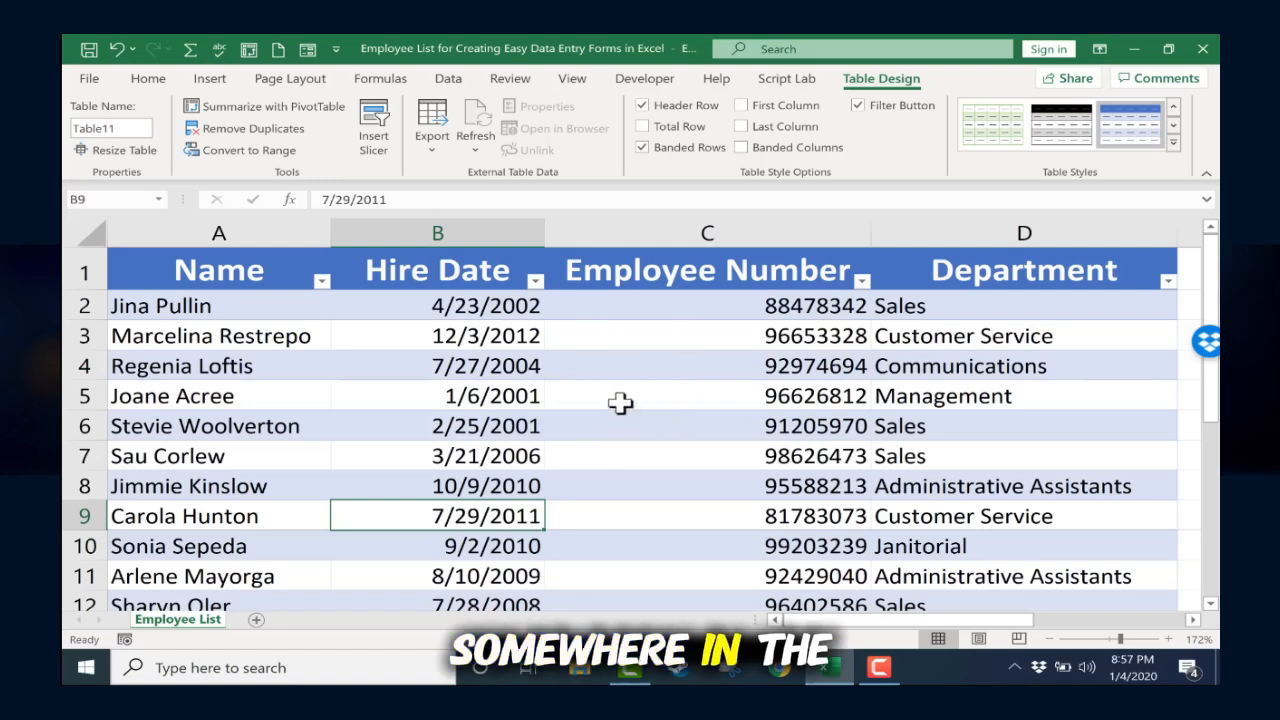
{"action": "left_click", "coordinate": [620, 368]}
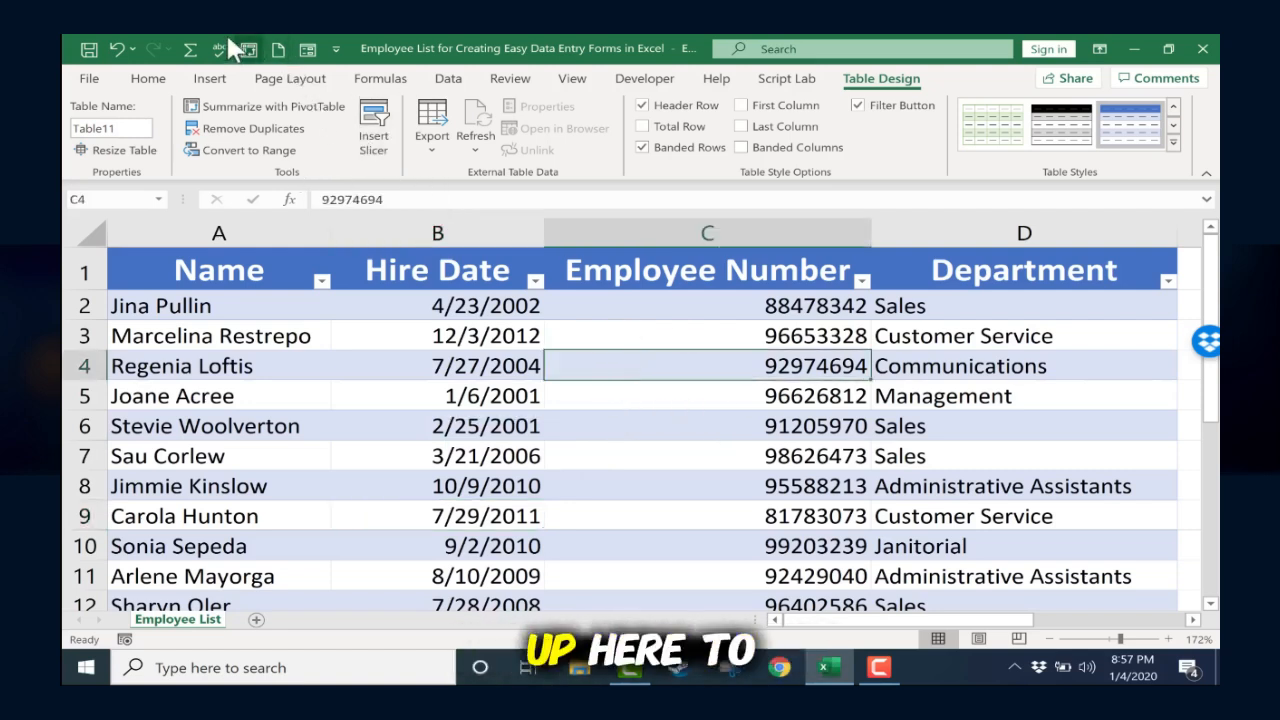
{"action": "left_click", "coordinate": [307, 51]}
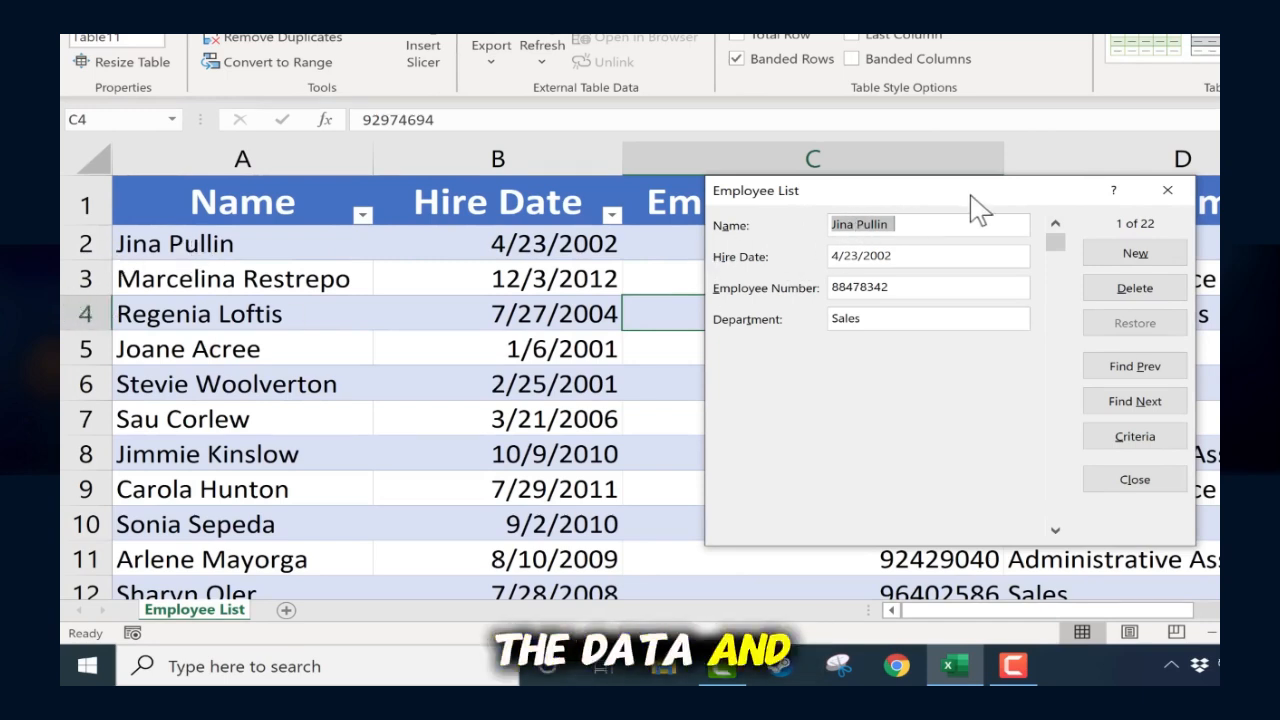
Step: Move the Employee List form window over the Hire Date and Employee Number columns
{"action": "left_click_drag", "start_coordinate": [972, 200], "coordinate": [606, 315]}
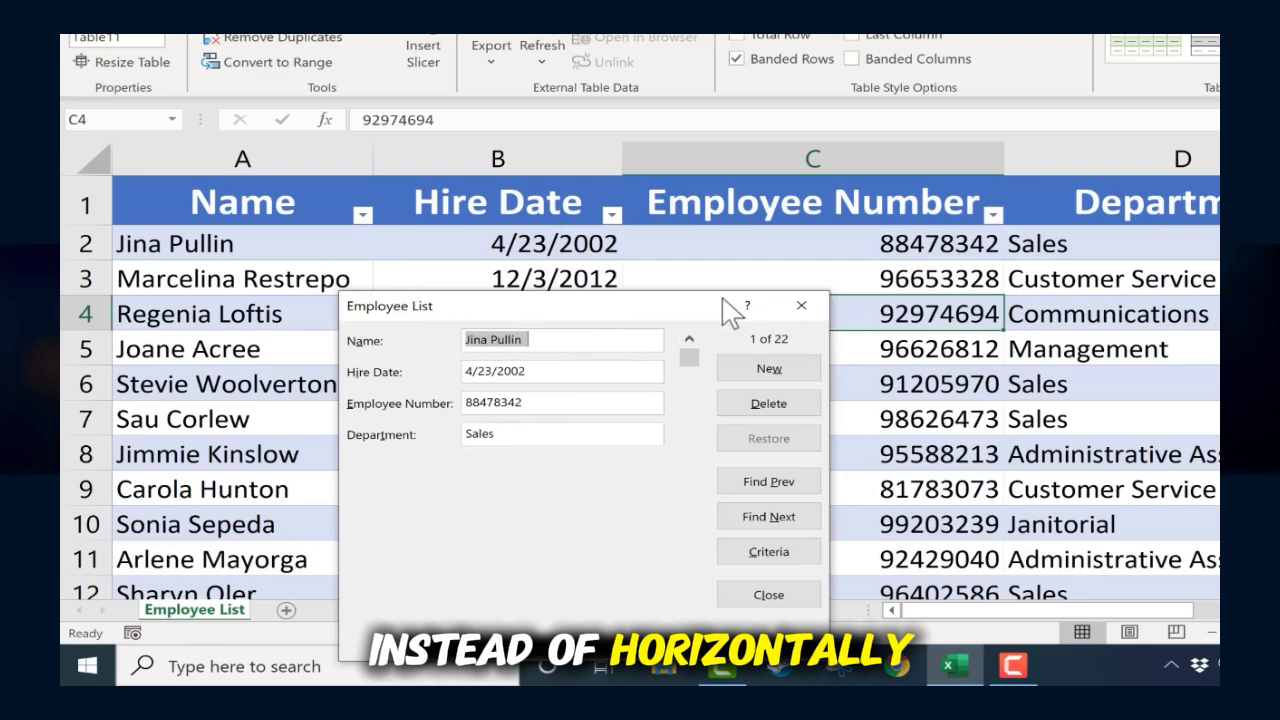
{"action": "left_click_drag", "start_coordinate": [730, 300], "coordinate": [1074, 223]}
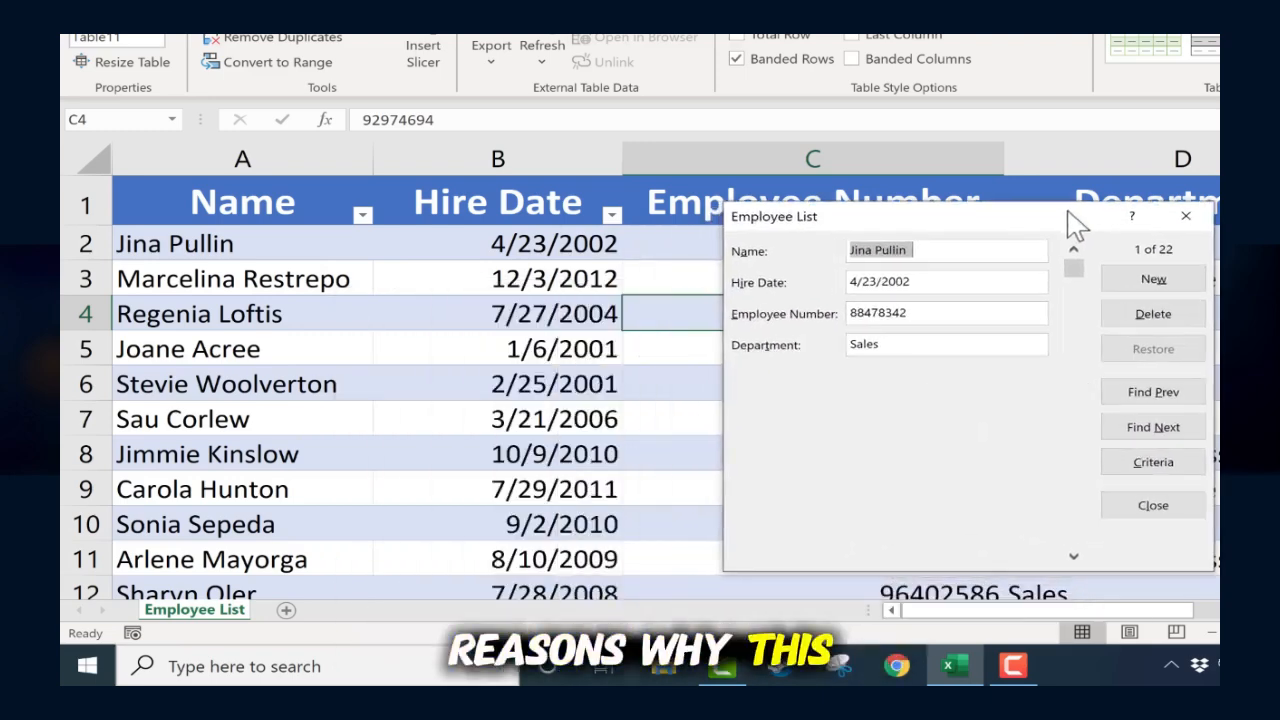
{"action": "left_click_drag", "start_coordinate": [985, 222], "coordinate": [600, 271]}
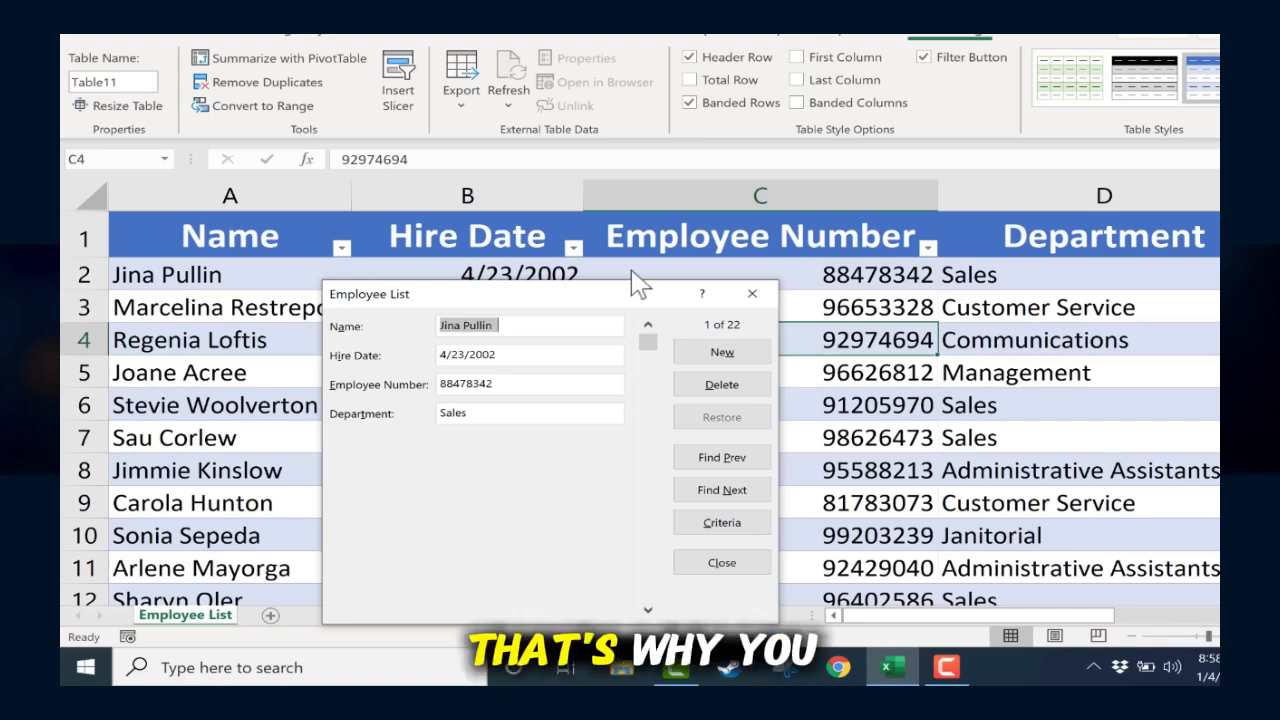
{"action": "left_click_drag", "start_coordinate": [486, 300], "coordinate": [578, 173]}
{"action": "left_click_drag", "start_coordinate": [600, 215], "coordinate": [608, 213]}
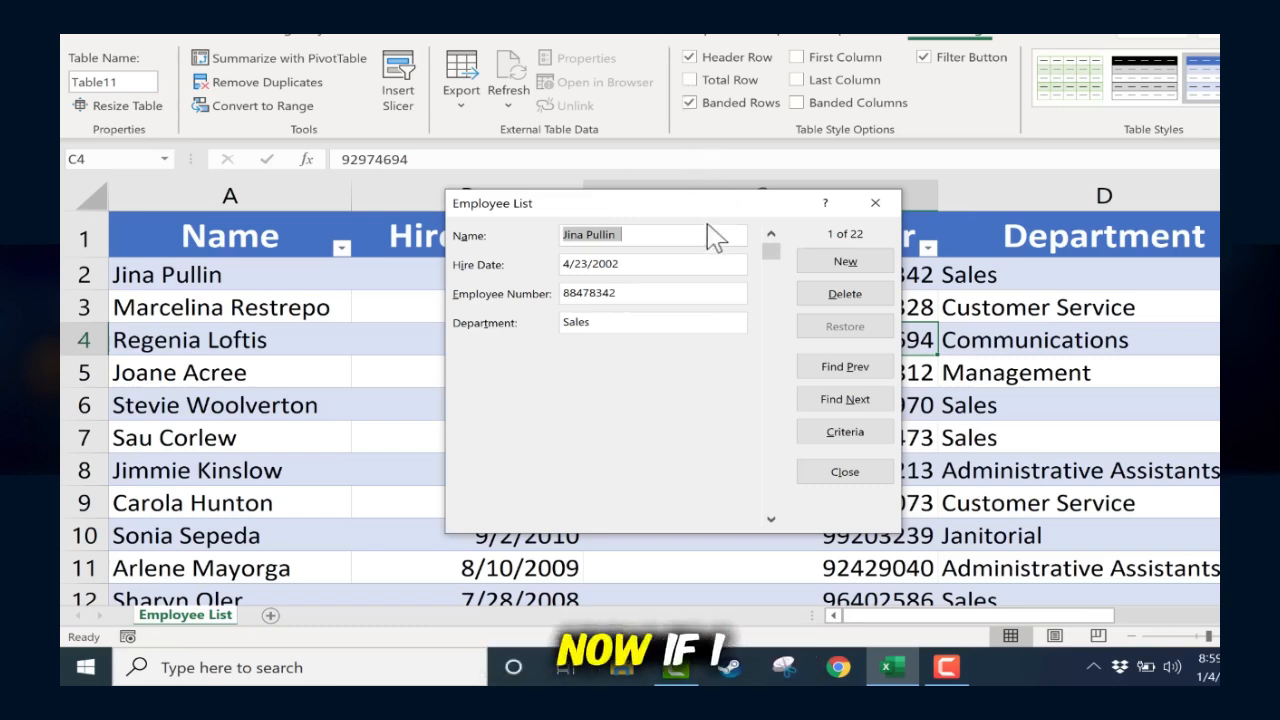
Step: Browse forward through the employee records in the form to the ninth record
{"action": "left_click", "coordinate": [838, 402]}
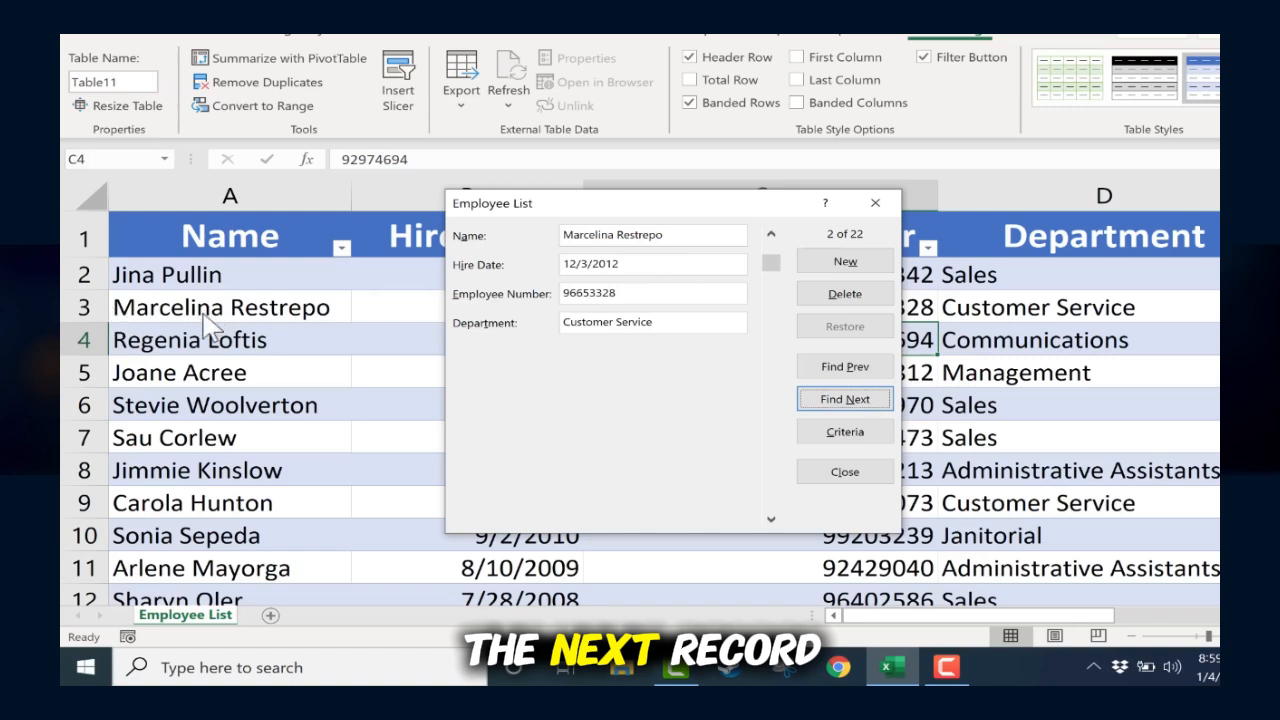
{"action": "left_click", "coordinate": [866, 398]}
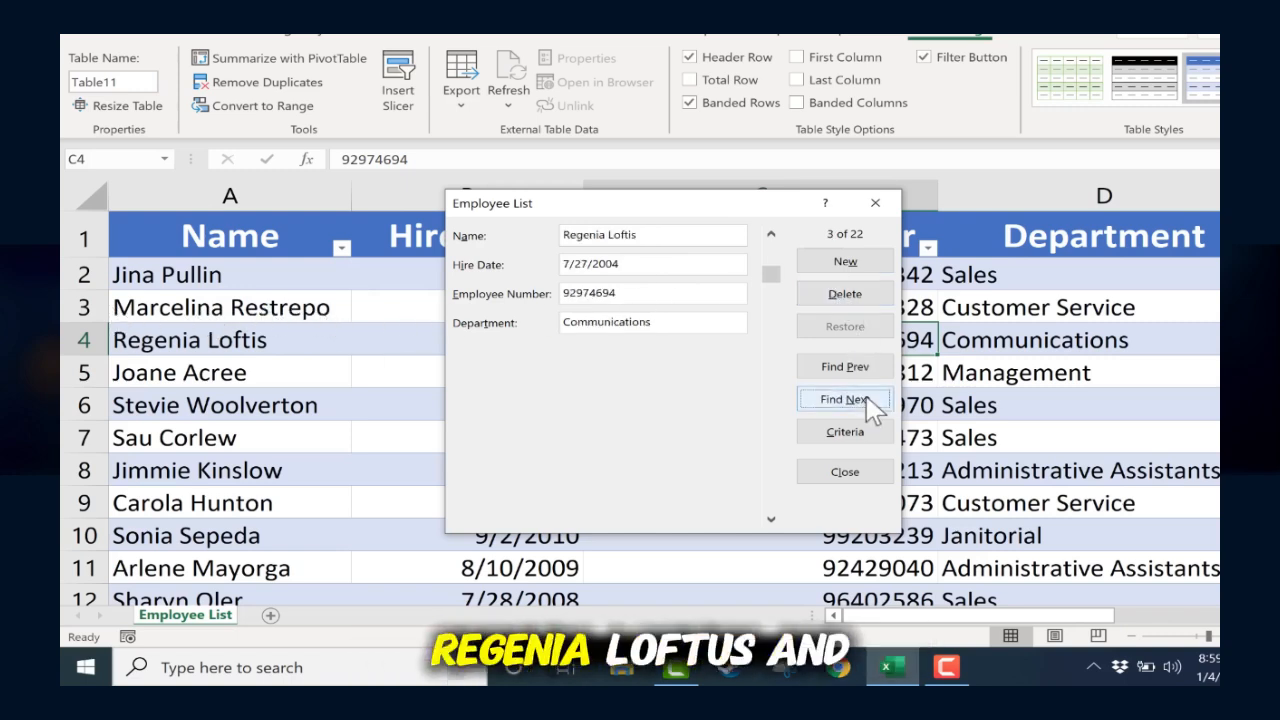
{"action": "left_click", "coordinate": [866, 400]}
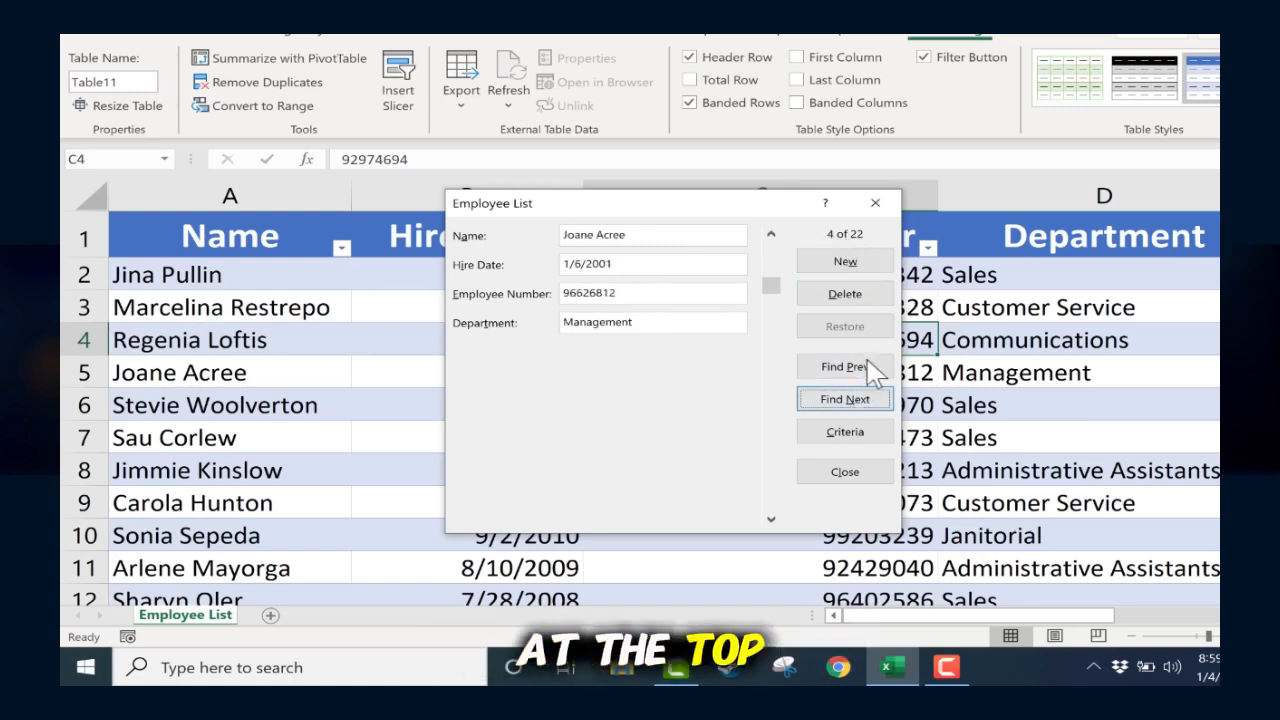
{"action": "left_click", "coordinate": [866, 399]}
{"action": "left_click", "coordinate": [866, 399]}
{"action": "left_click", "coordinate": [866, 399]}
{"action": "left_click", "coordinate": [864, 400]}
{"action": "left_click", "coordinate": [862, 401]}
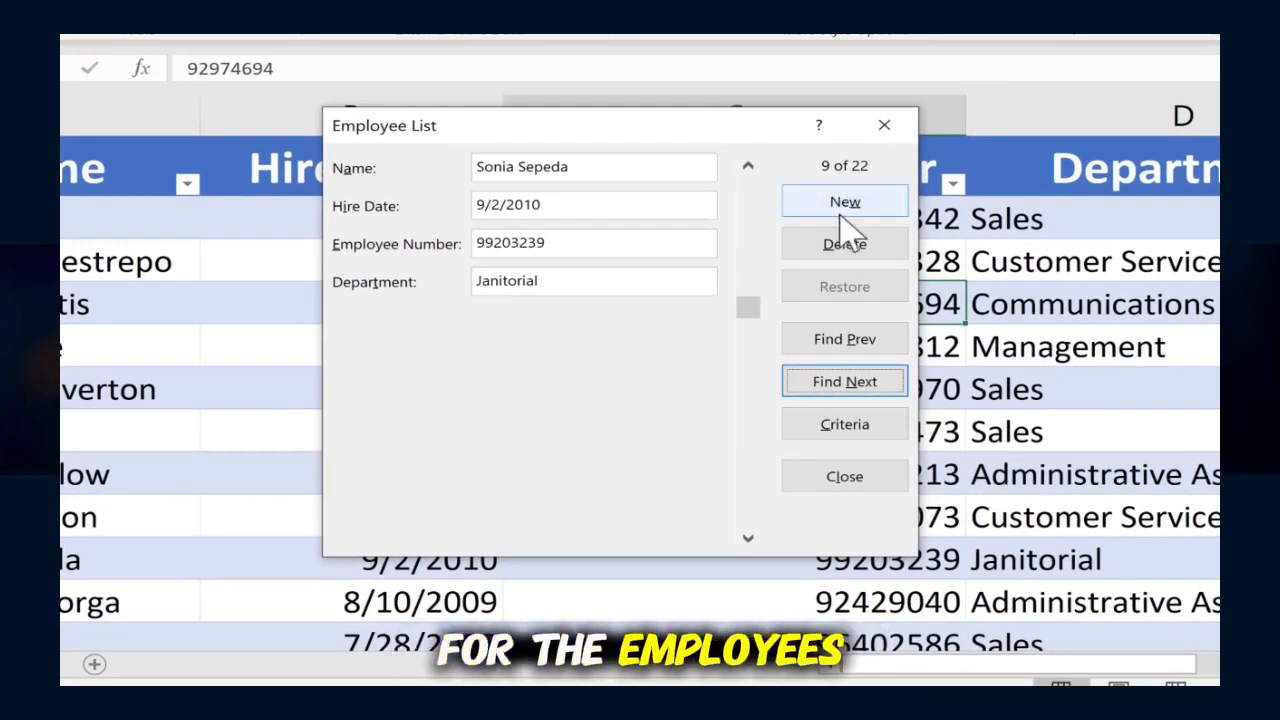
Step: Start a new record in the form, entering the employee's full name and the hire date 1/4/2022
{"action": "left_click", "coordinate": [867, 201]}
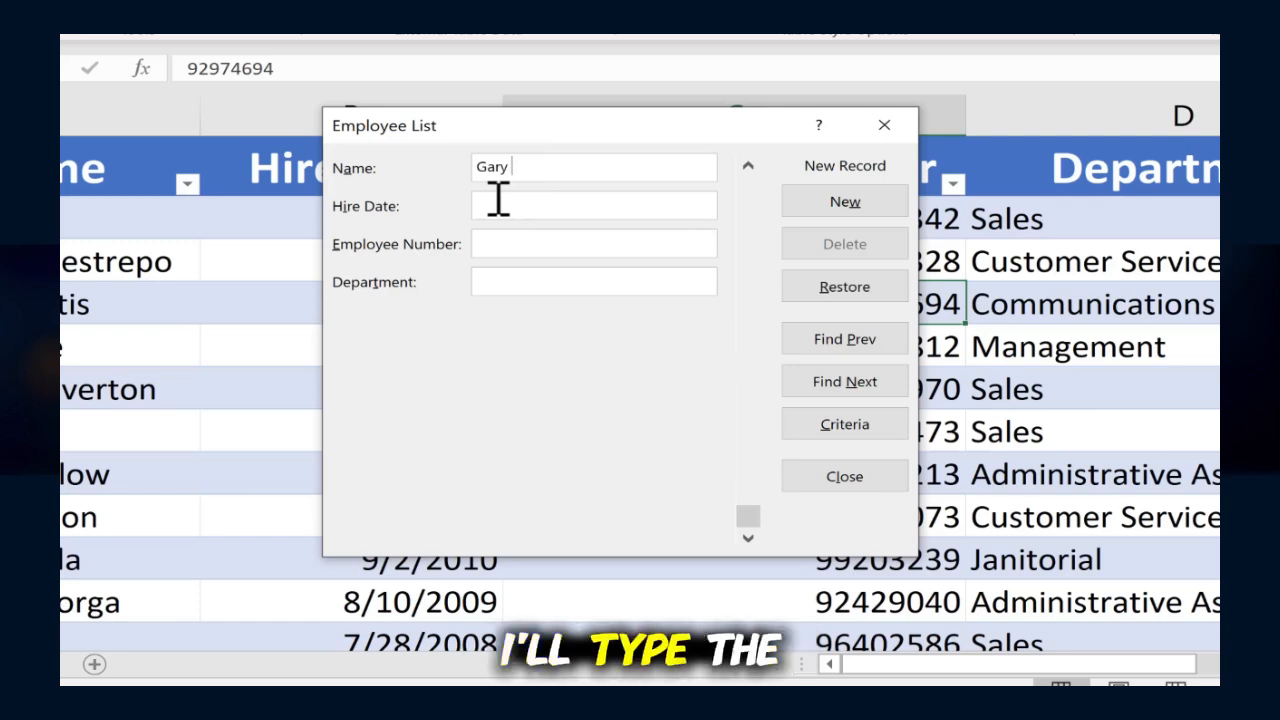
{"action": "type", "text": "Gary Larson"}
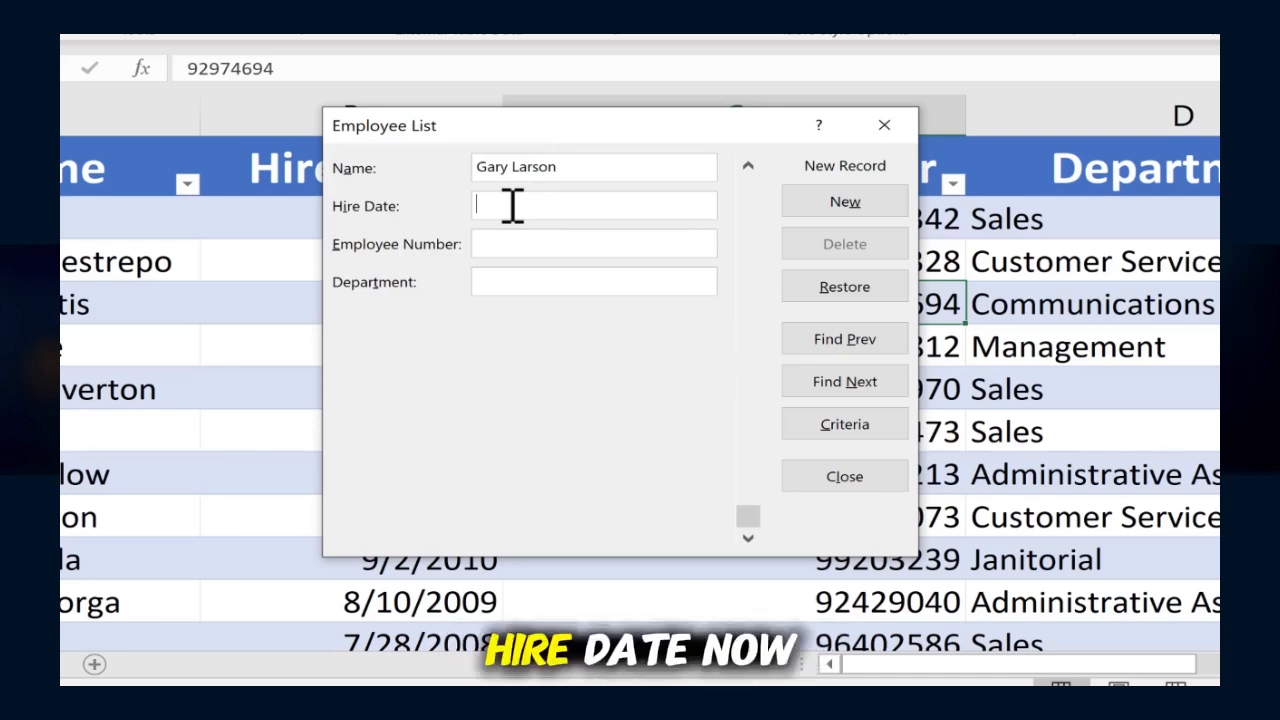
{"action": "type", "text": "1/4/2020"}
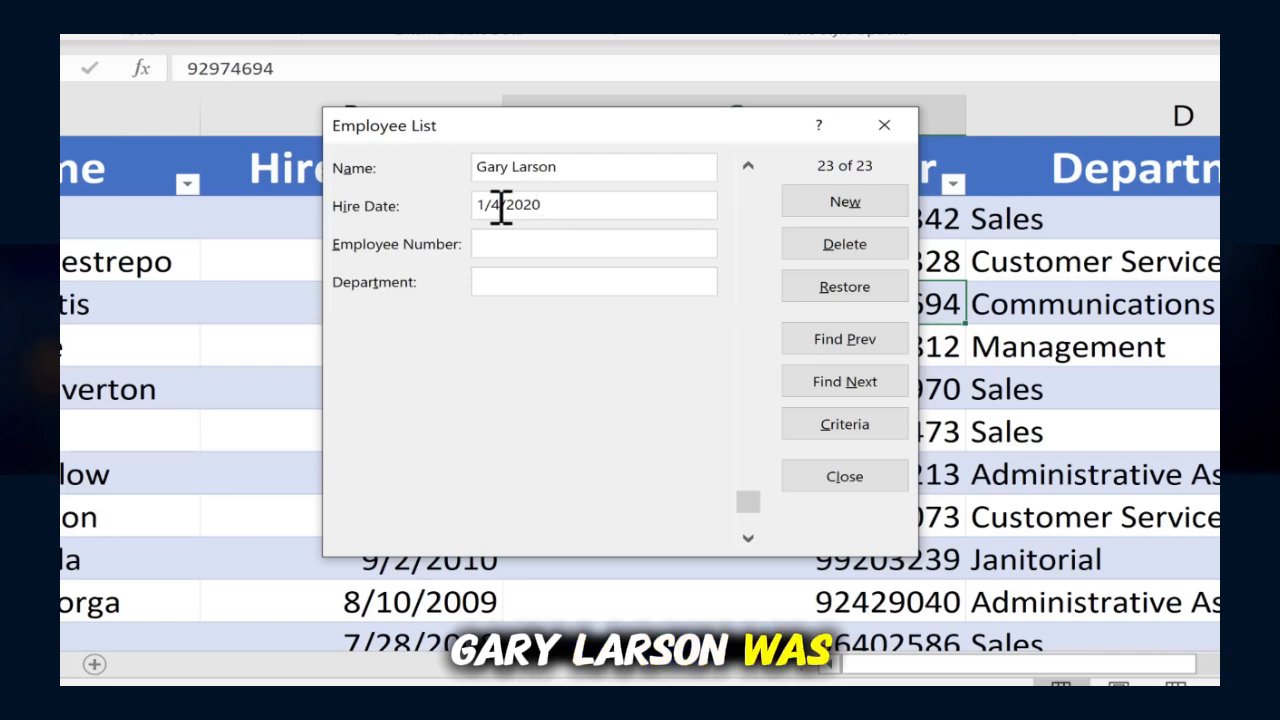
{"action": "left_click", "coordinate": [549, 207]}
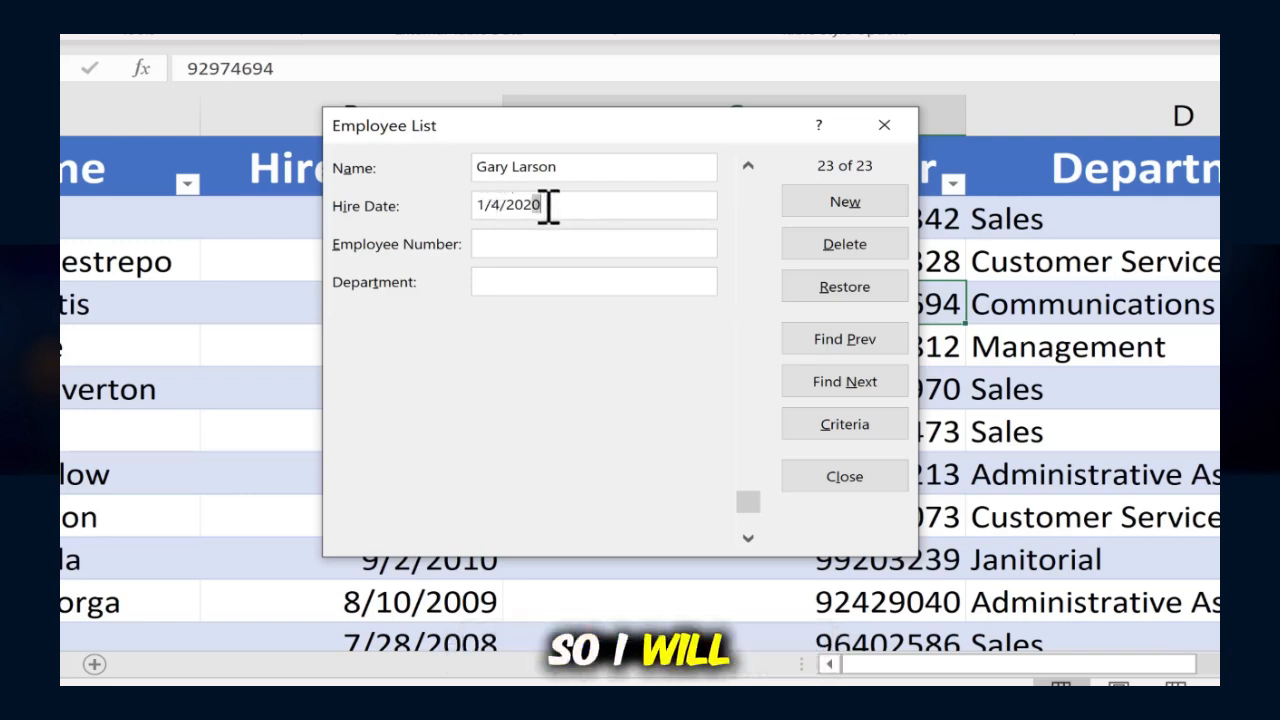
{"action": "key", "text": "BackSpace"}
{"action": "type", "text": "4"}
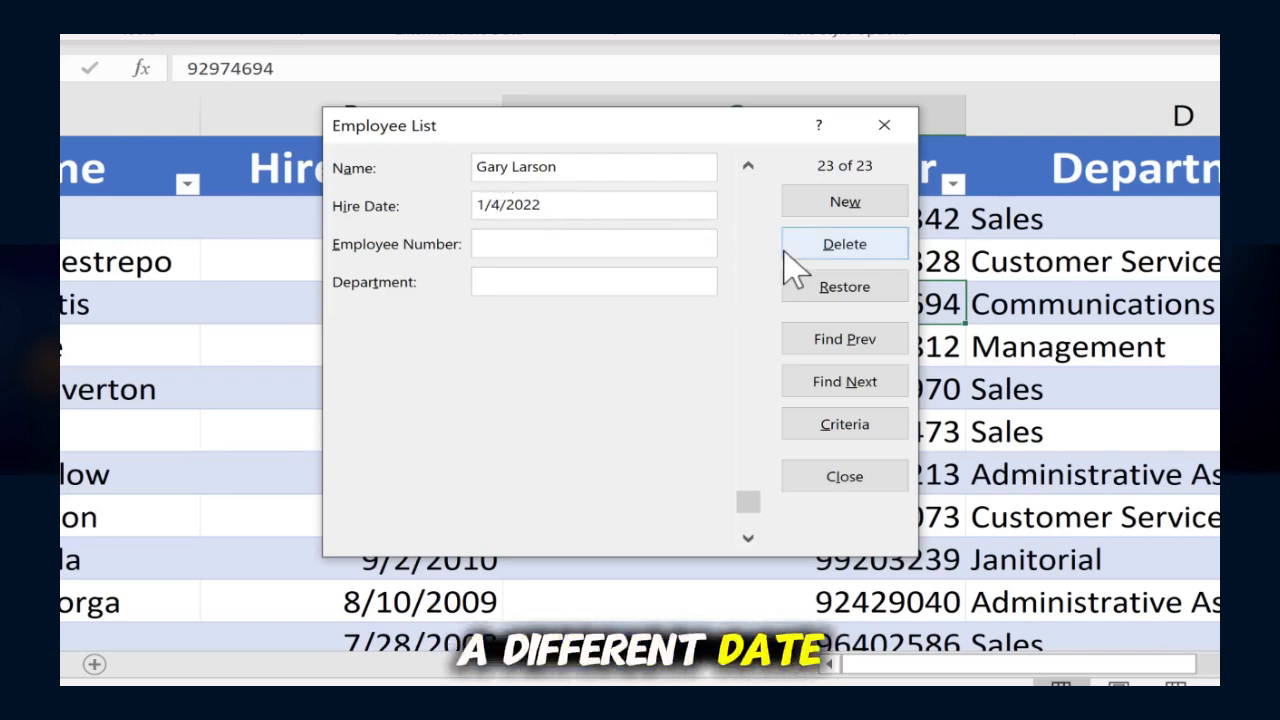
Step: Fill in the new record's employee number, set the department to Sales, and save the record to the table
{"action": "left_click", "coordinate": [540, 243]}
{"action": "type", "text": "47477"}
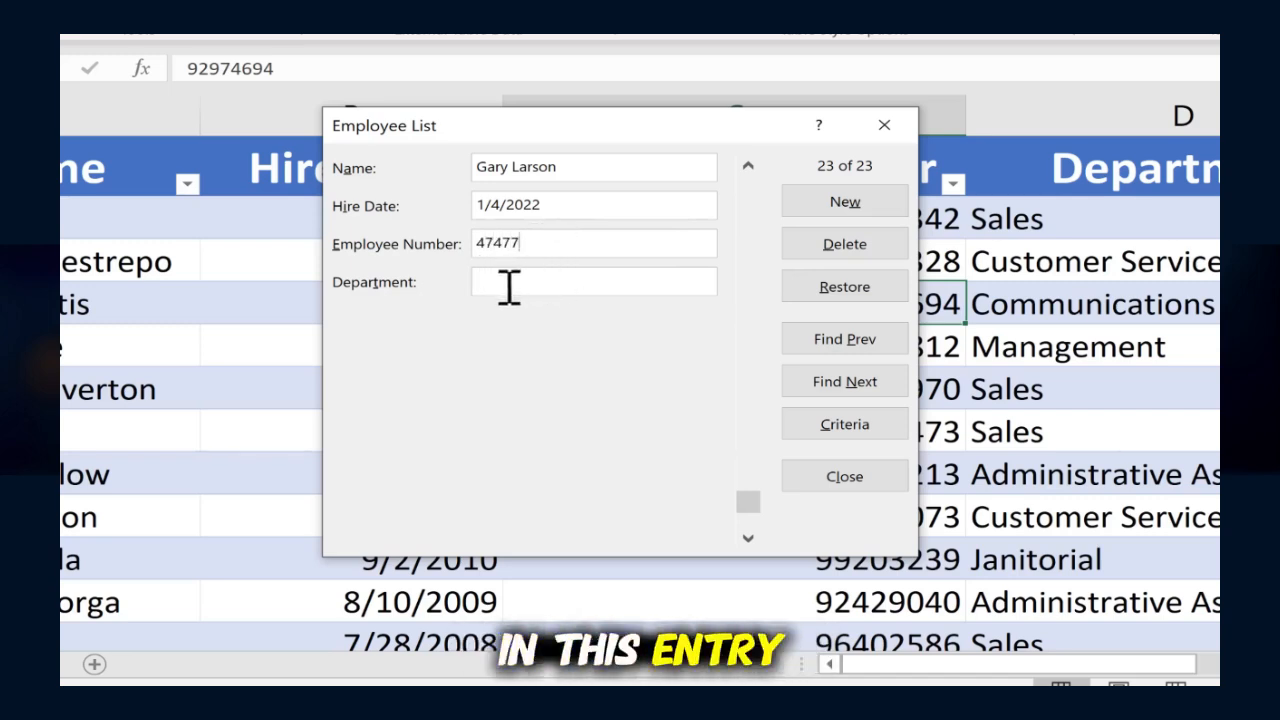
{"action": "key", "text": "Tab"}
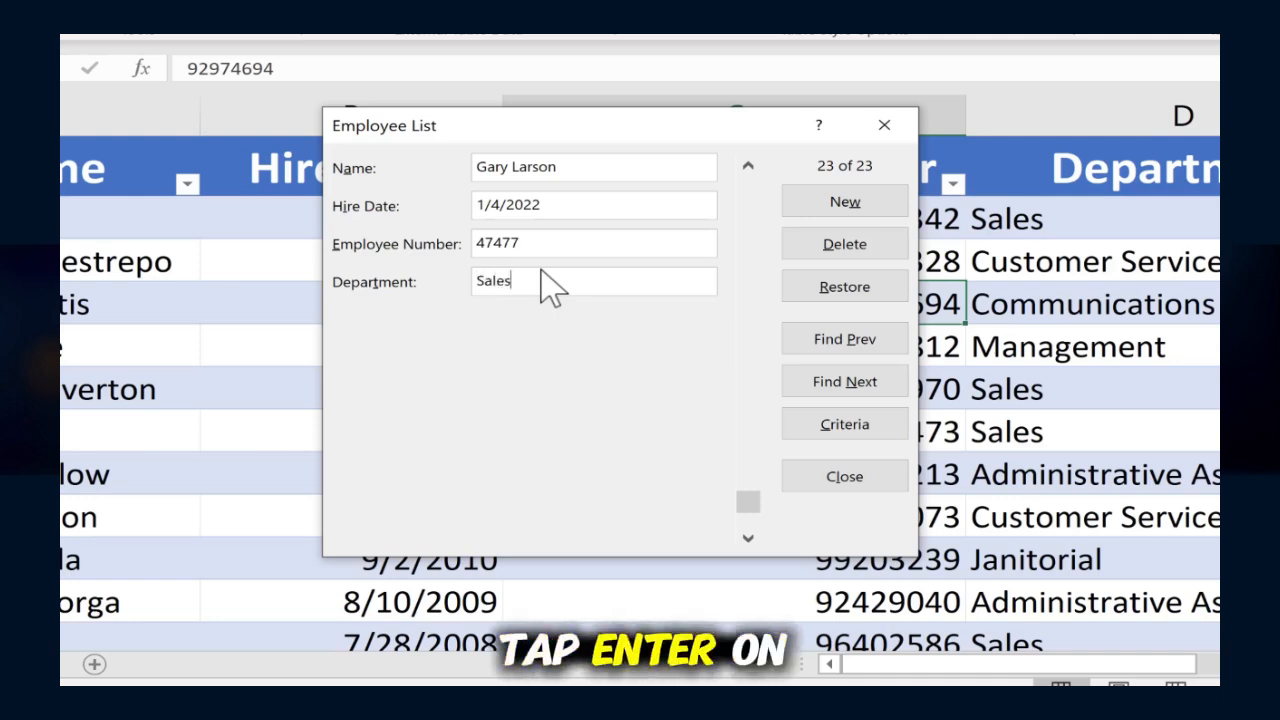
{"action": "key", "text": "Return"}
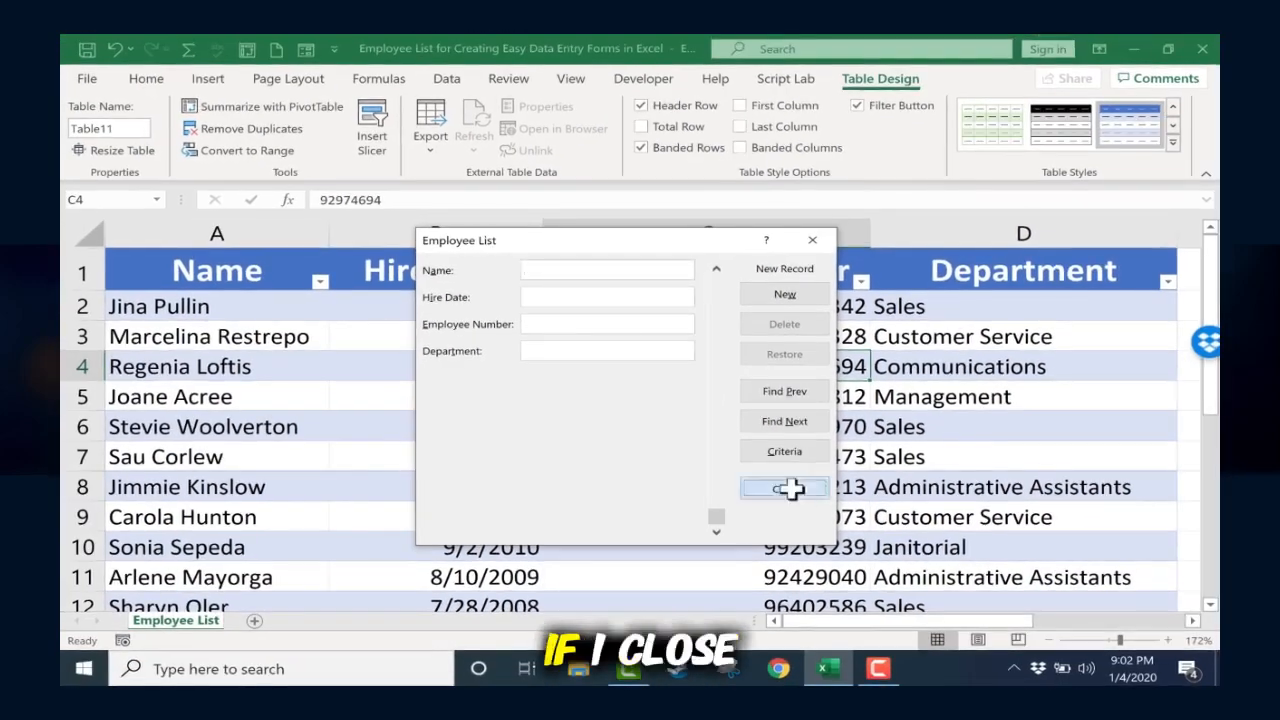
Step: Close the form and check the newly added row at the end of the employee table
{"action": "left_click", "coordinate": [844, 476]}
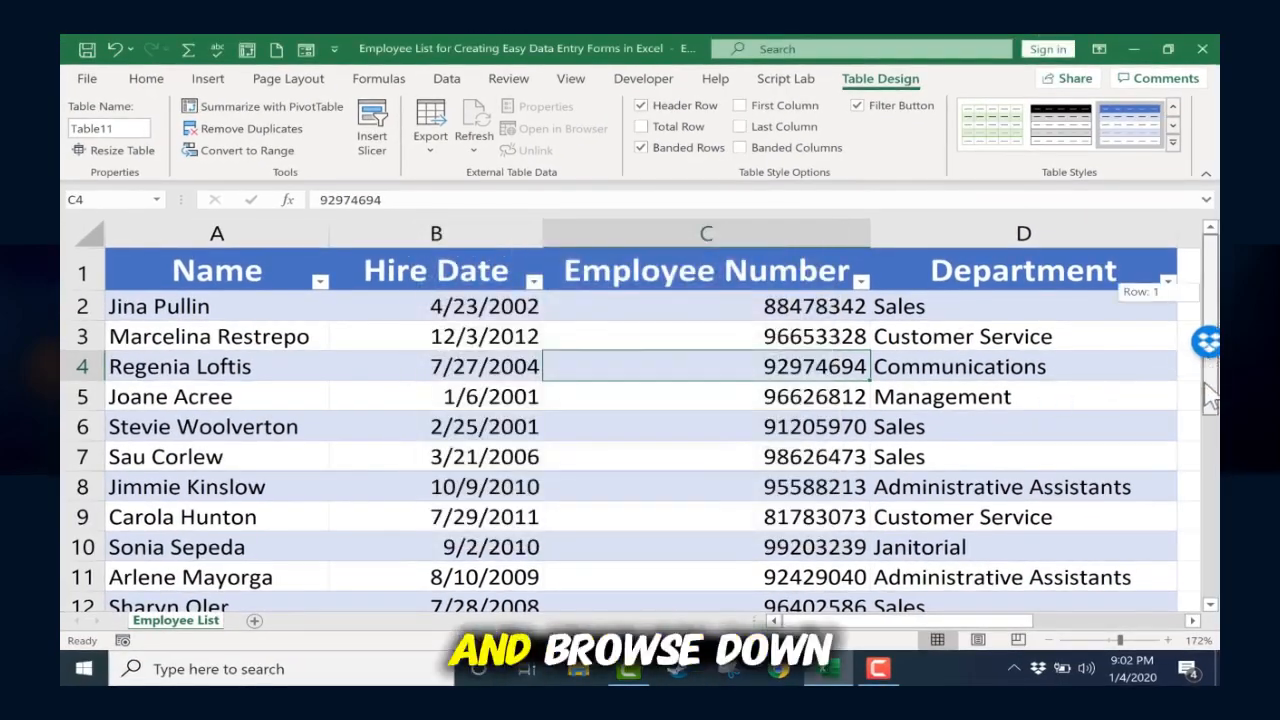
{"action": "scroll", "coordinate": [735, 535], "scroll_direction": "down", "scroll_amount": 5}
{"action": "scroll", "coordinate": [480, 500], "scroll_direction": "down", "scroll_amount": 2}
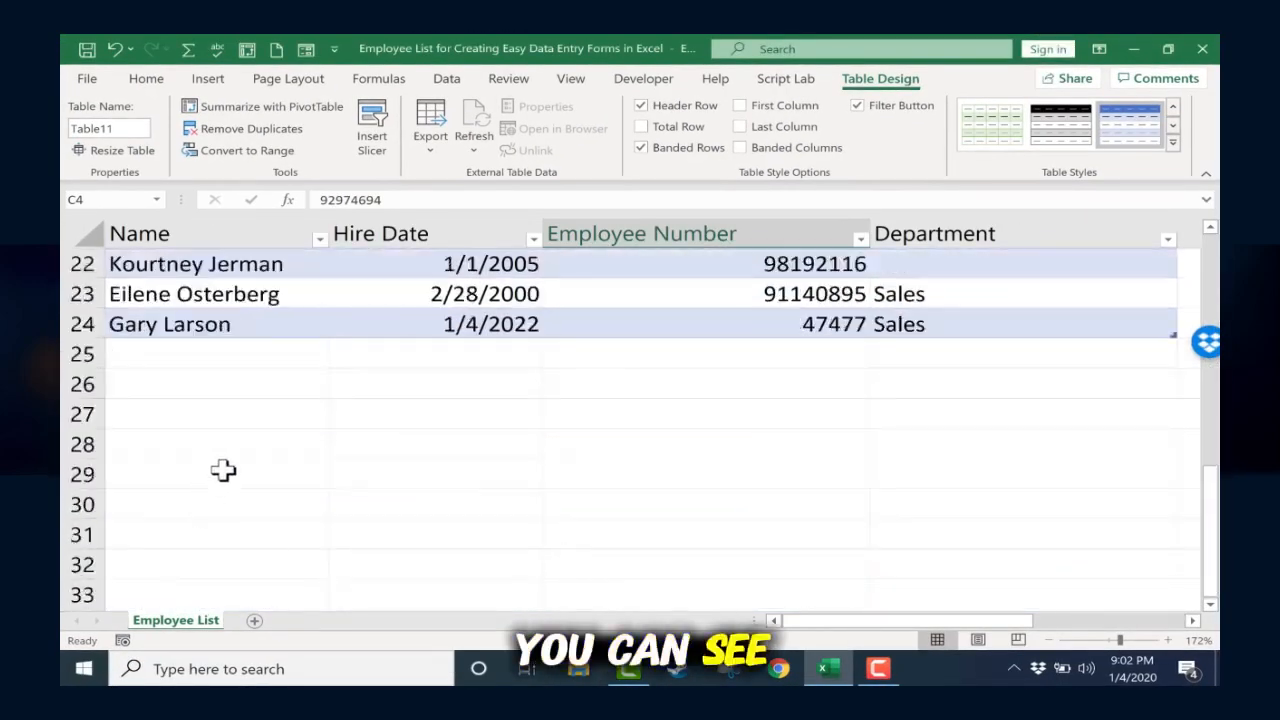
{"action": "scroll", "coordinate": [200, 449], "scroll_direction": "up", "scroll_amount": 2}
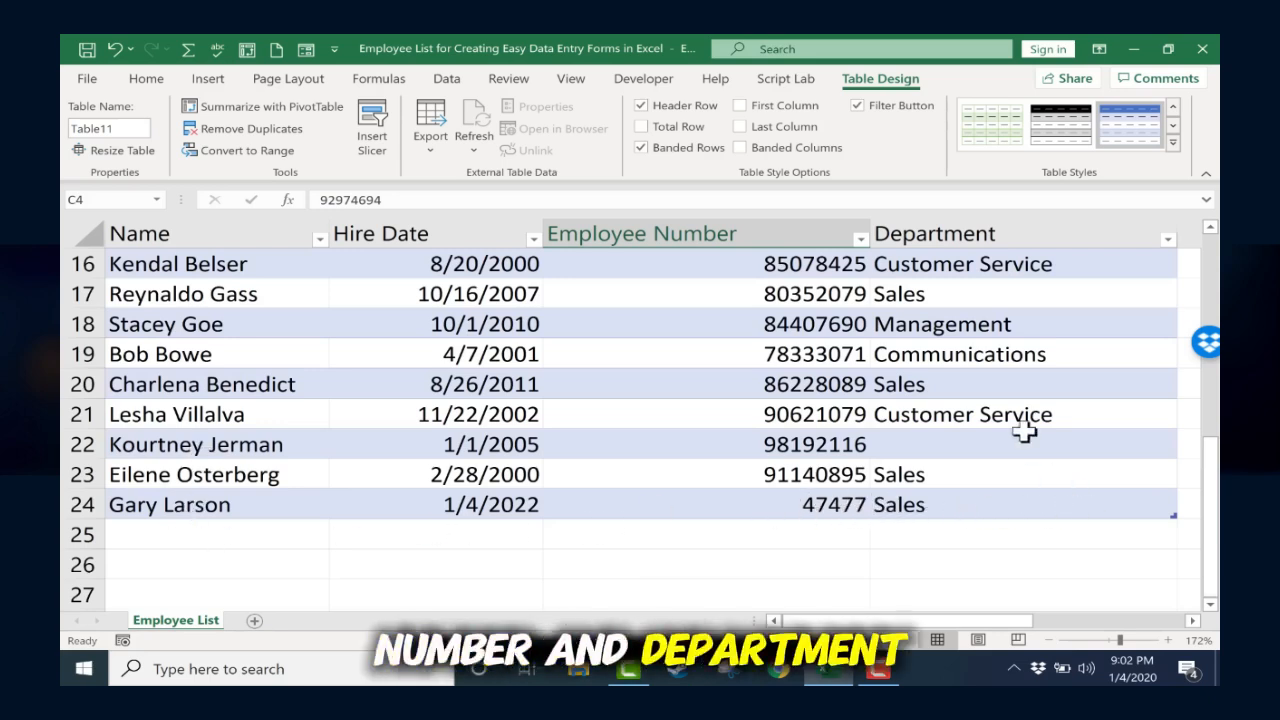
{"action": "scroll", "coordinate": [749, 517], "scroll_direction": "down", "scroll_amount": 1}
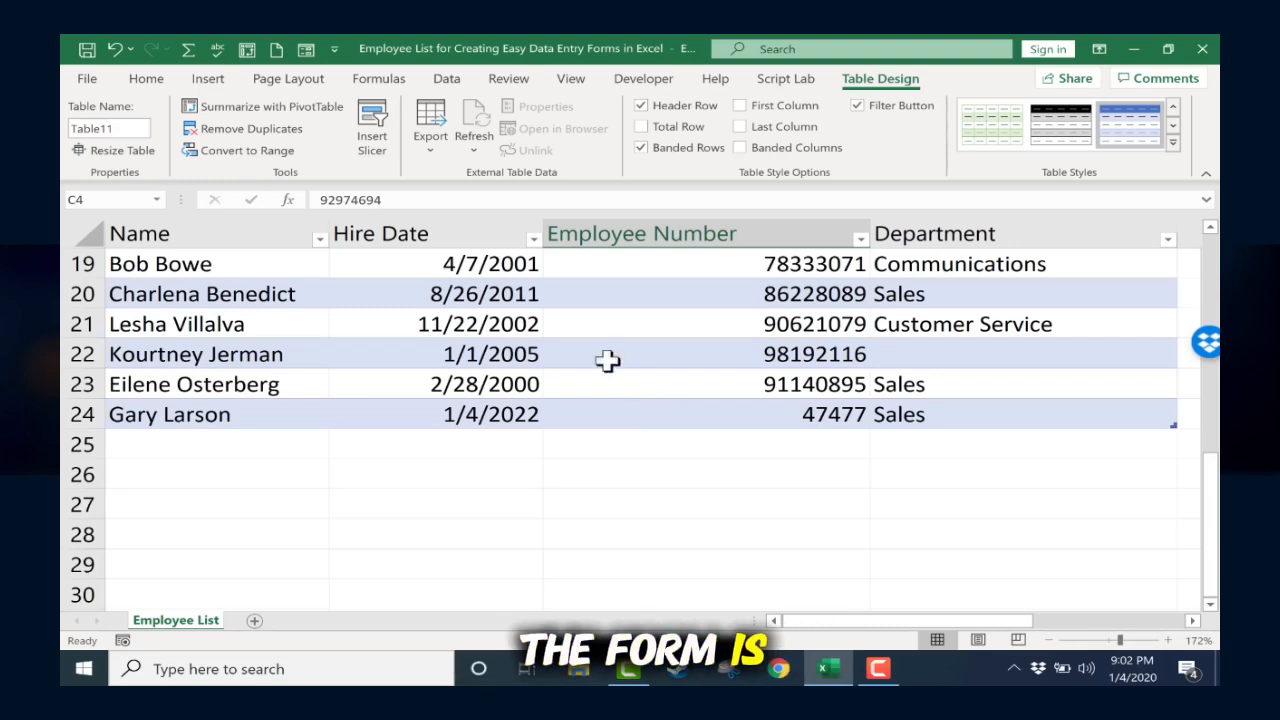
Step: Reopen the form and add two test records: a full name with asdf, asdflk and asdfkl, and one with only the name asdfl;lk
{"action": "left_click", "coordinate": [306, 50]}
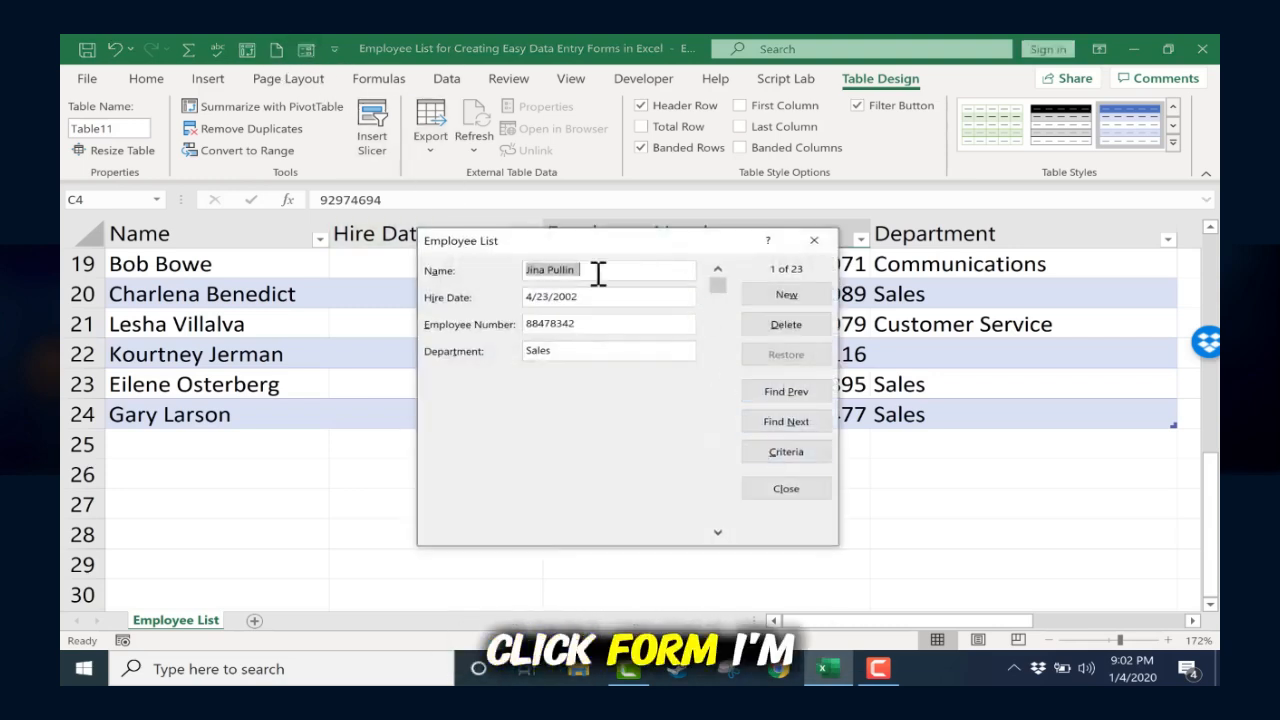
{"action": "left_click", "coordinate": [786, 295]}
{"action": "type", "text": "Beck"}
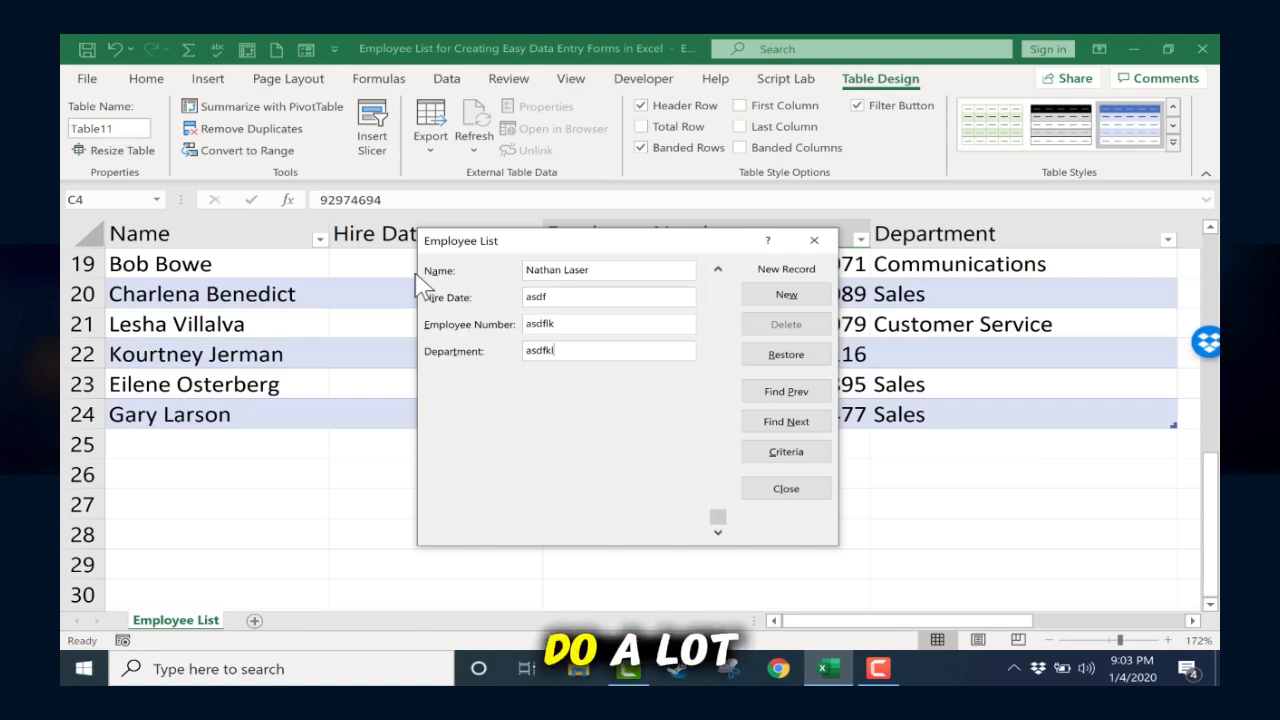
{"action": "key", "text": "Return"}
{"action": "type", "text": "asdfl;lk"}
{"action": "key", "text": "Return"}
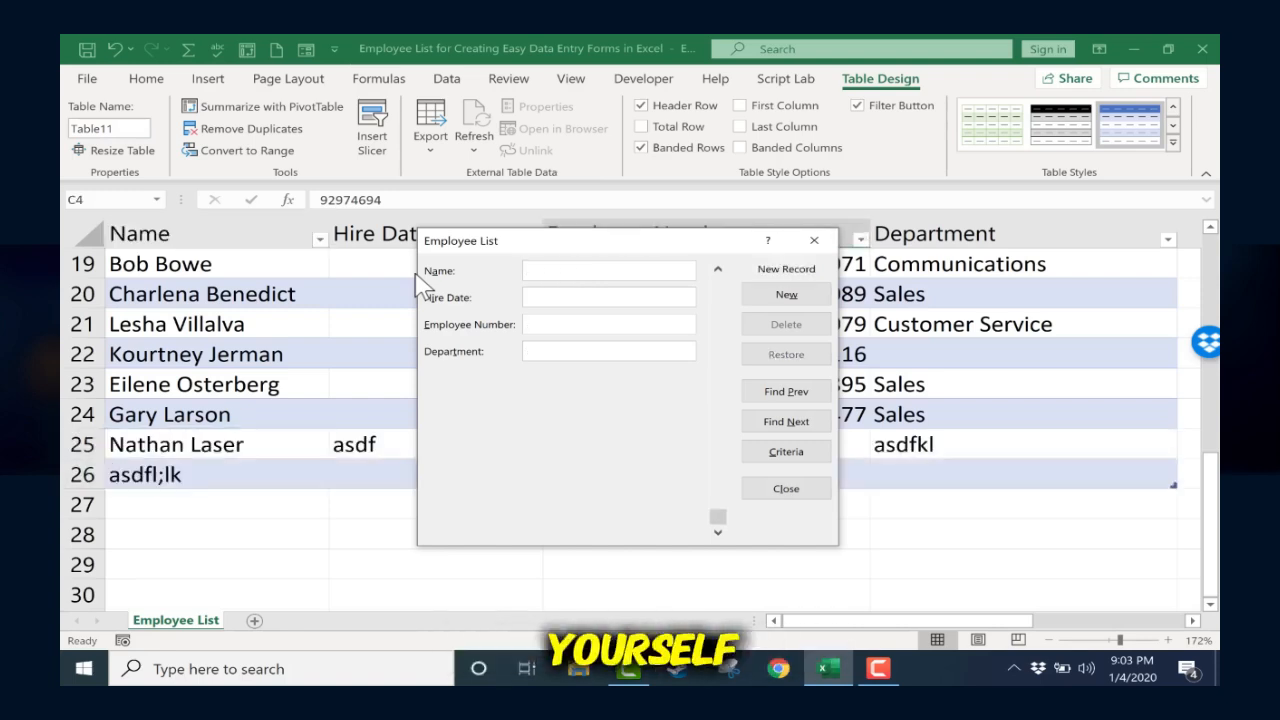
Step: Add another test record with name asdf, hire date asfas, employee number asfas and department asdfasf
{"action": "type", "text": "asdf"}
{"action": "key", "text": "Tab"}
{"action": "type", "text": "asfas"}
{"action": "key", "text": "Tab"}
{"action": "type", "text": "asfas"}
{"action": "key", "text": "Tab"}
{"action": "type", "text": "asdfasf"}
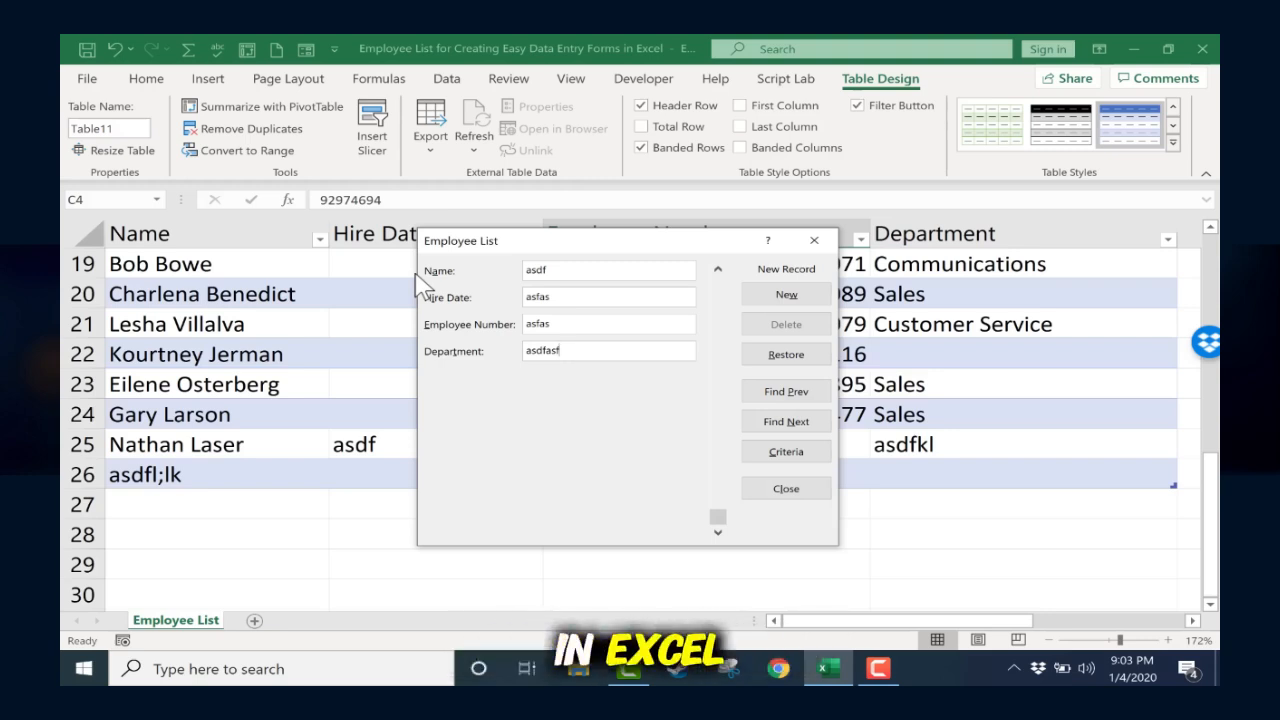
{"action": "key", "text": "Return"}
Step: Go back to the last record, the asdf test entry, and permanently delete it
{"action": "left_click_drag", "start_coordinate": [661, 249], "coordinate": [636, 240]}
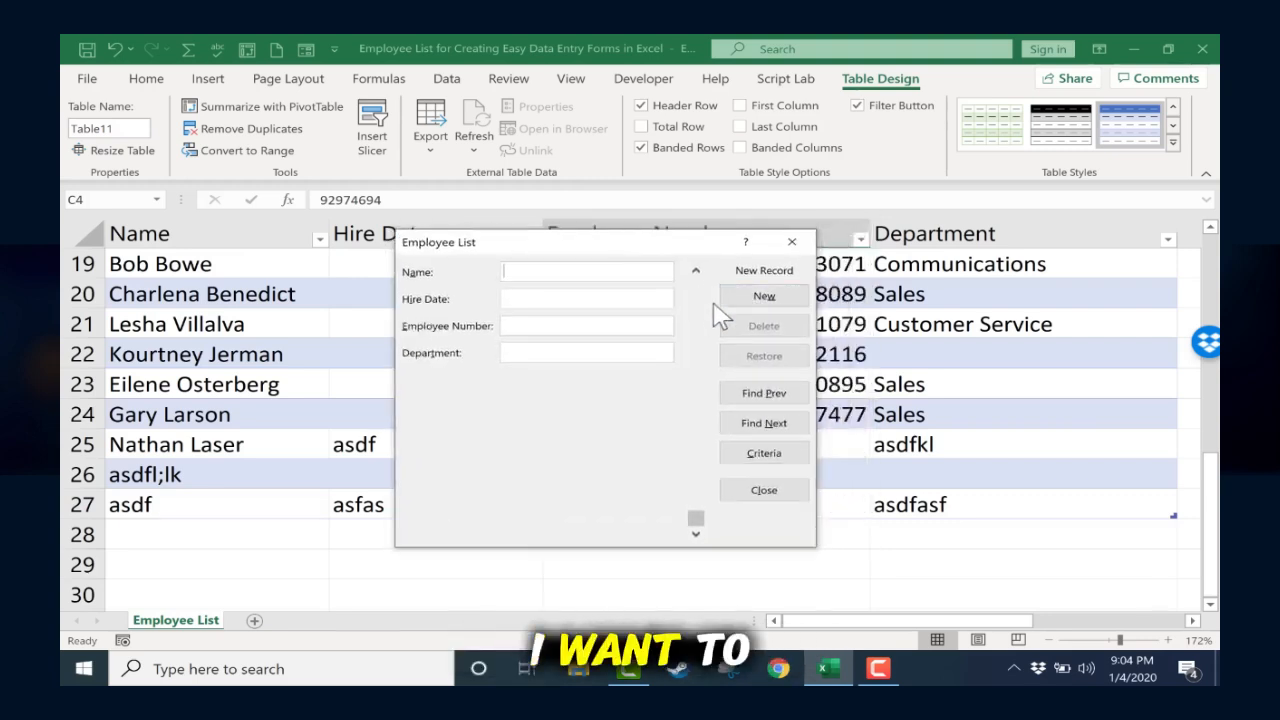
{"action": "left_click", "coordinate": [785, 397]}
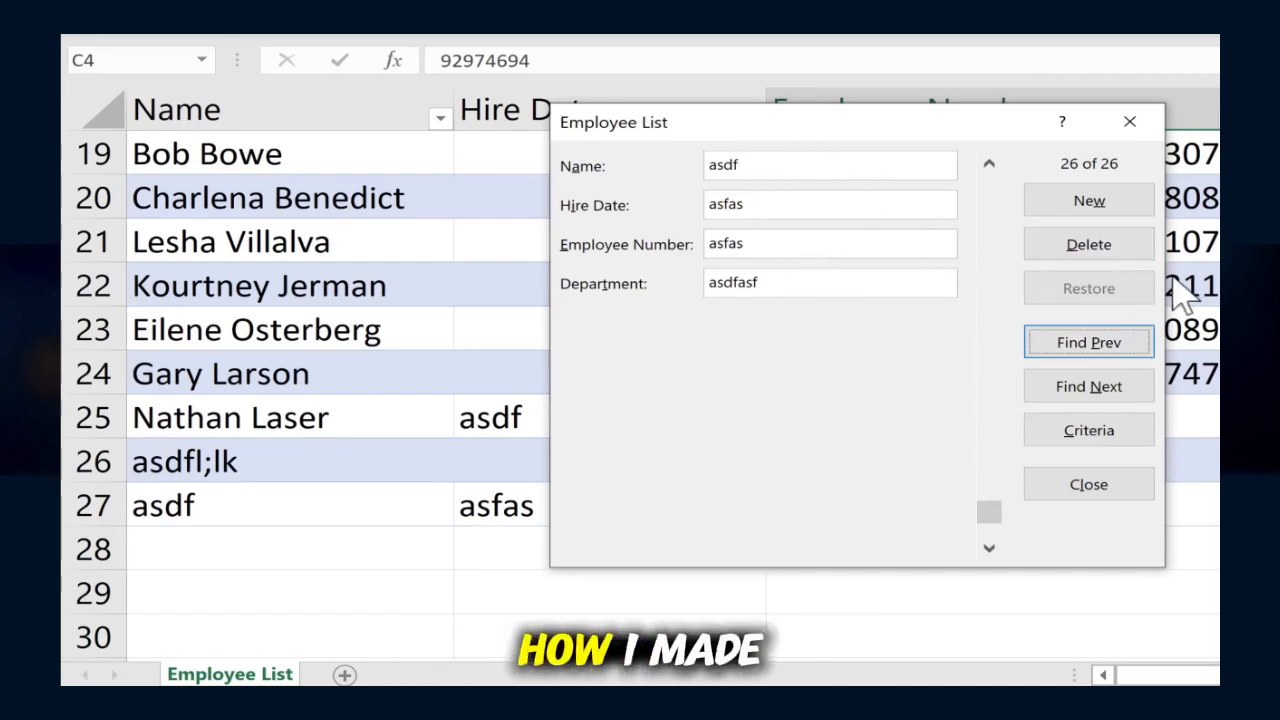
{"action": "left_click", "coordinate": [1118, 265]}
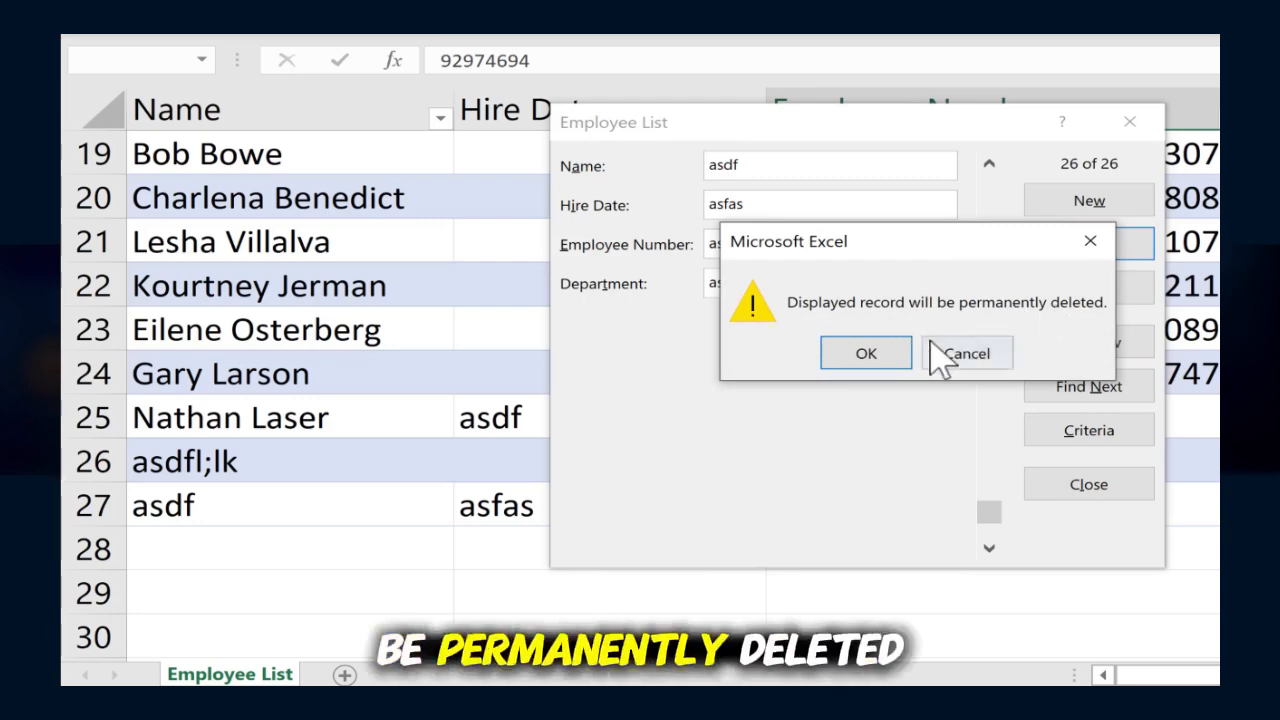
{"action": "left_click", "coordinate": [866, 354]}
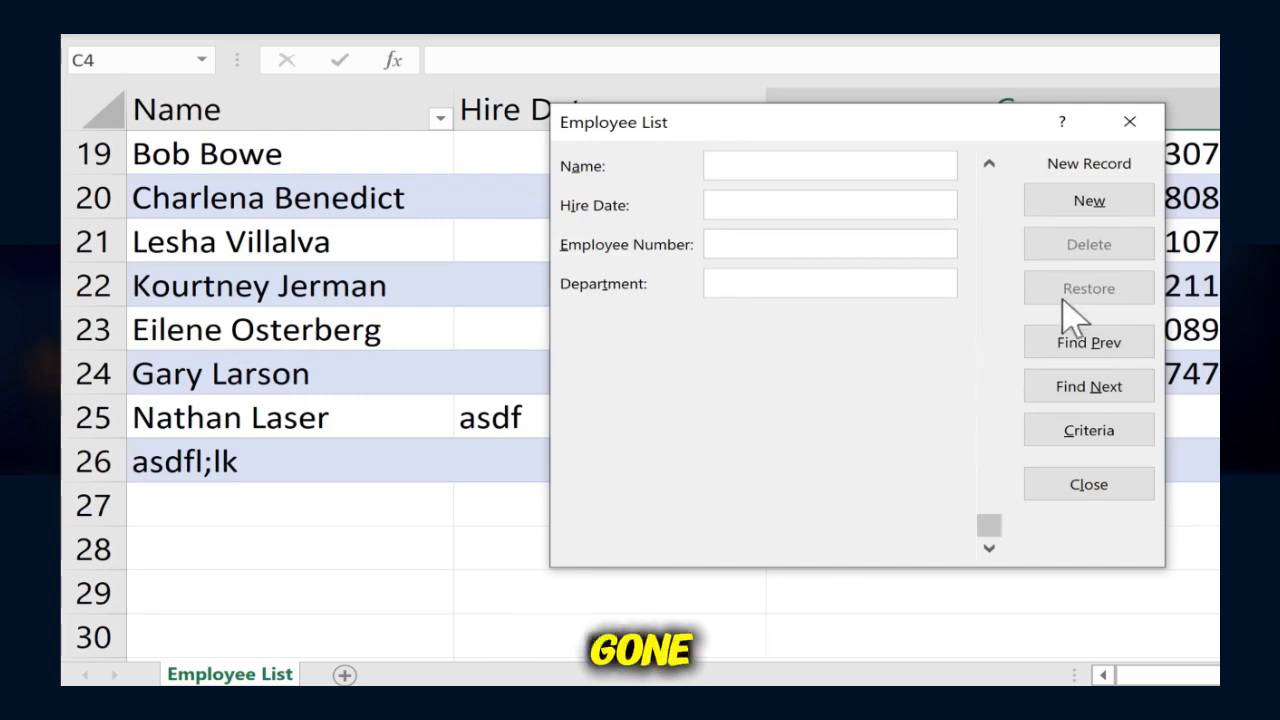
Step: Browse the form back to record 23 and forward again to record 25
{"action": "left_click", "coordinate": [1117, 352]}
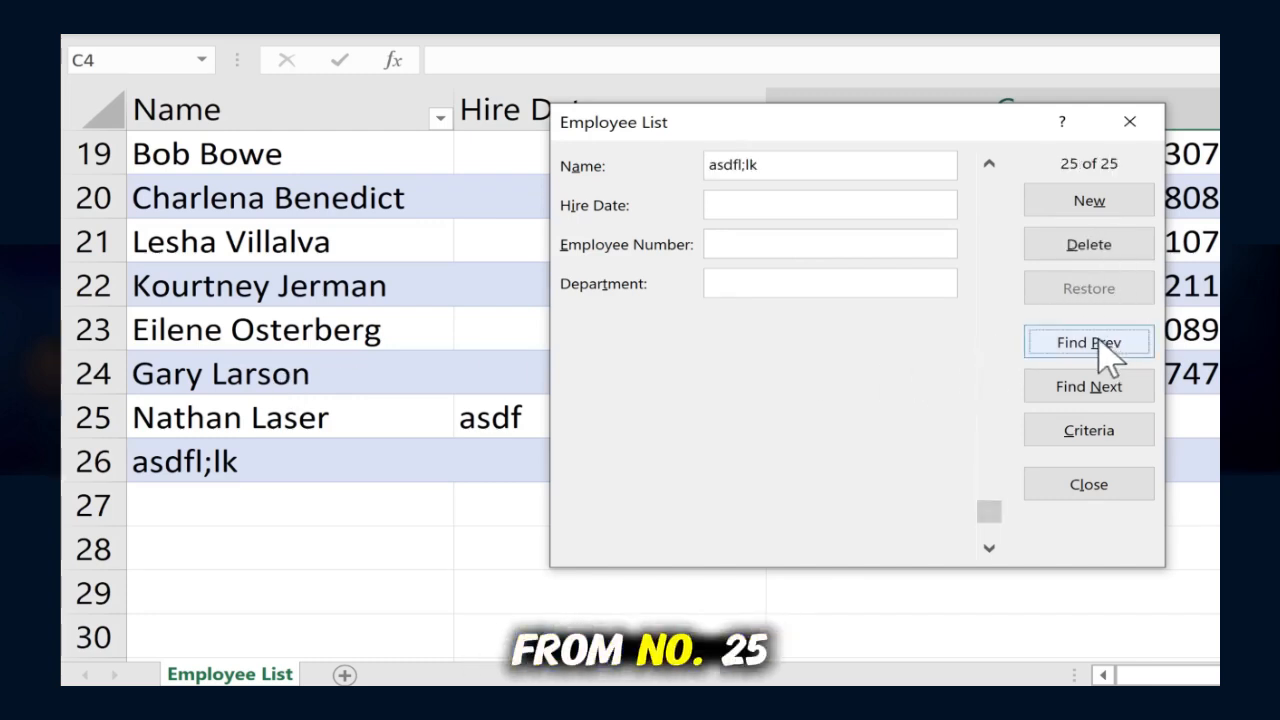
{"action": "left_click", "coordinate": [1110, 355]}
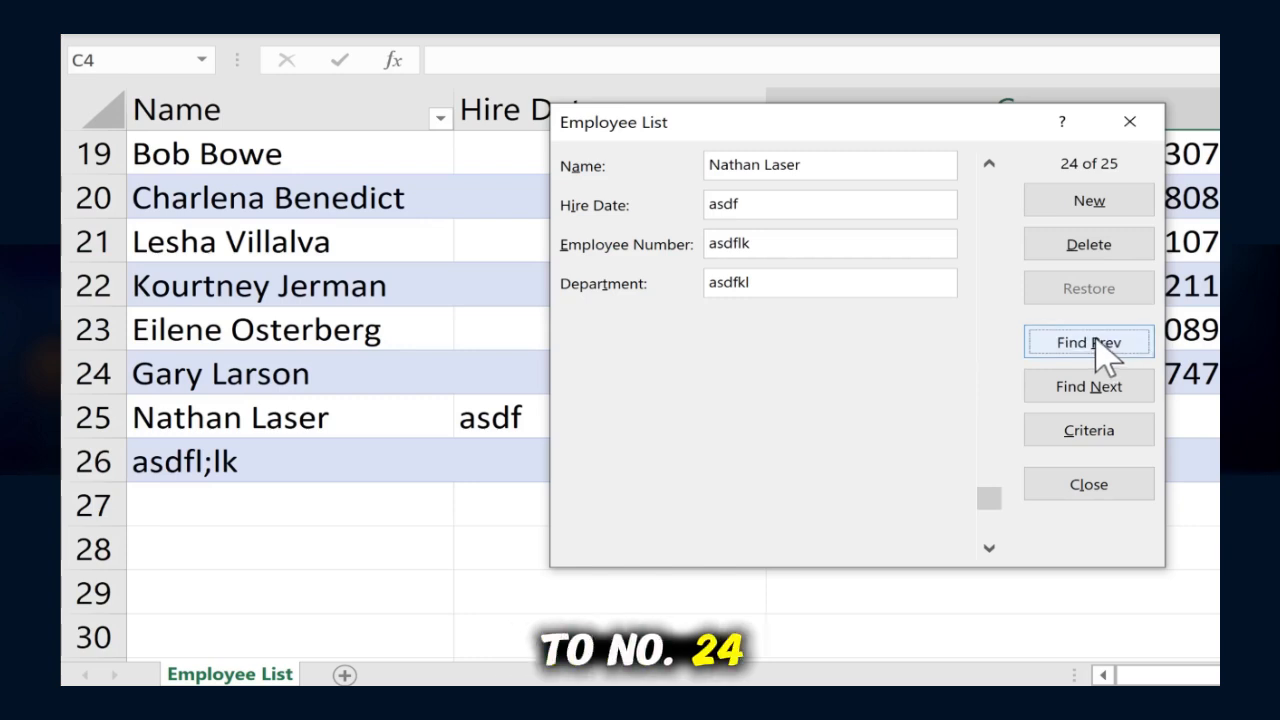
{"action": "left_click", "coordinate": [1108, 352]}
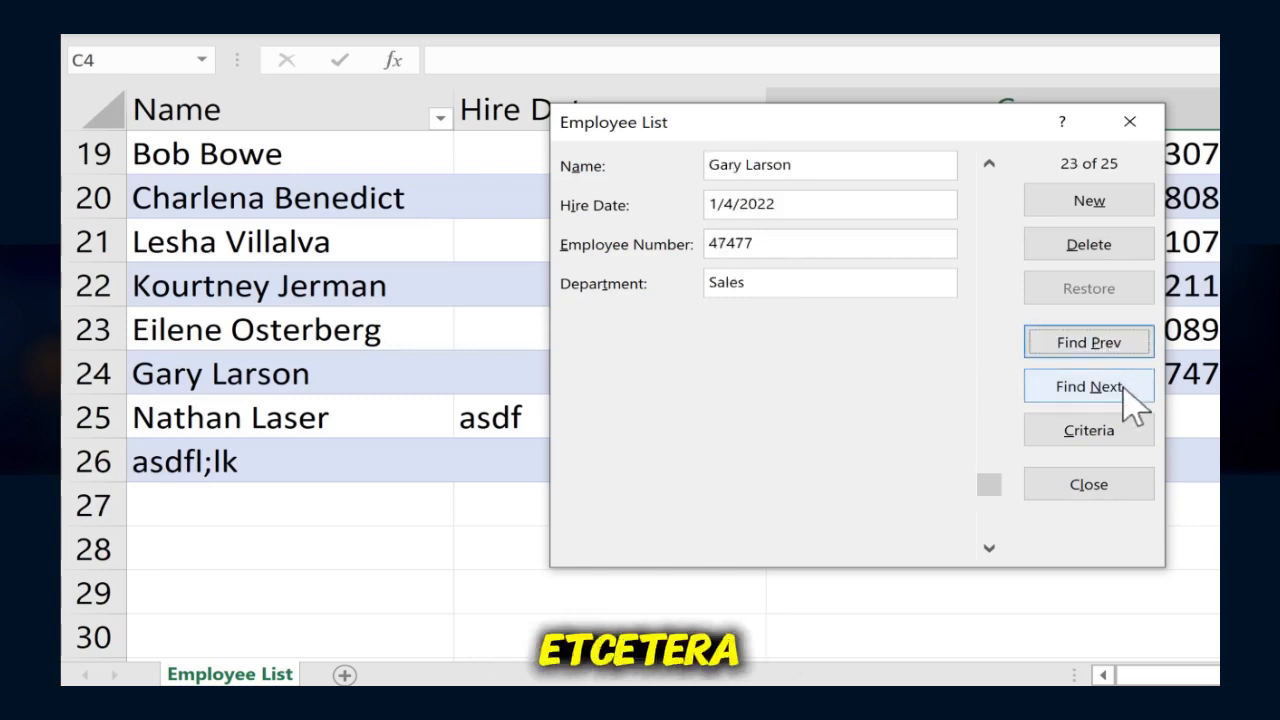
{"action": "left_click", "coordinate": [1125, 390]}
{"action": "left_click", "coordinate": [1125, 390]}
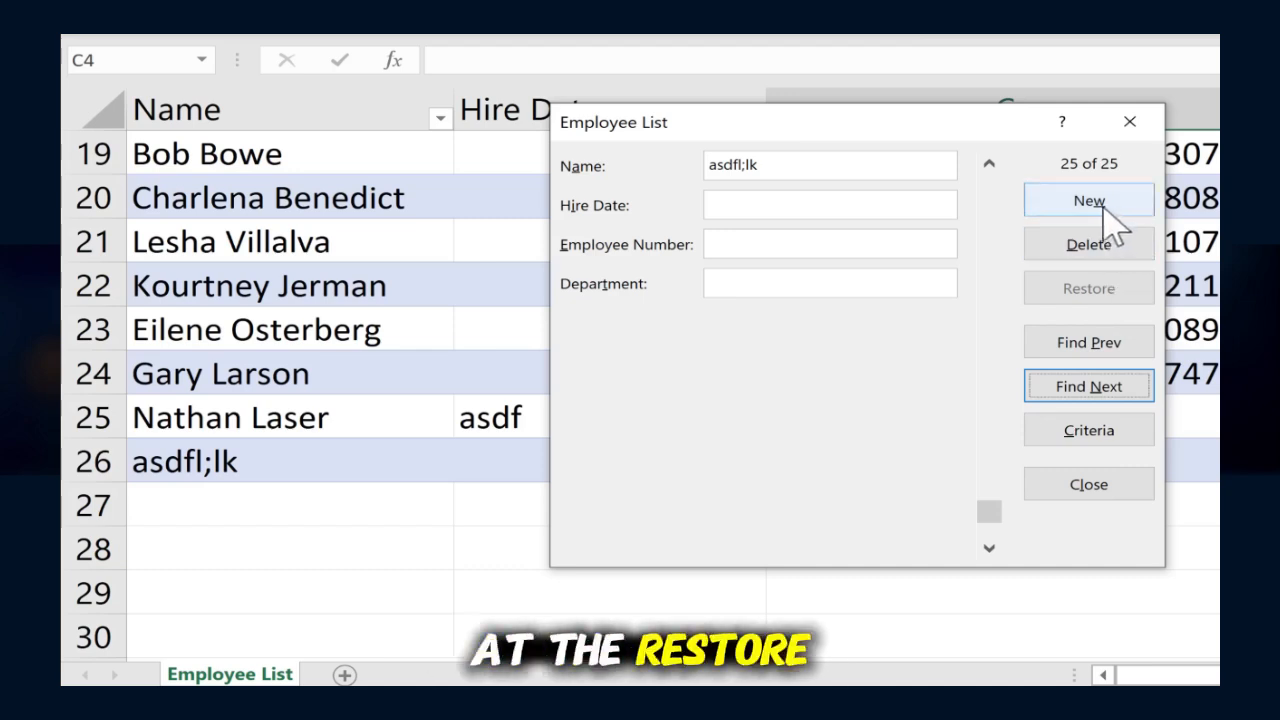
Step: Go back to record 22, change its department to Customer Service, and restore the record's saved values
{"action": "left_click", "coordinate": [1100, 348]}
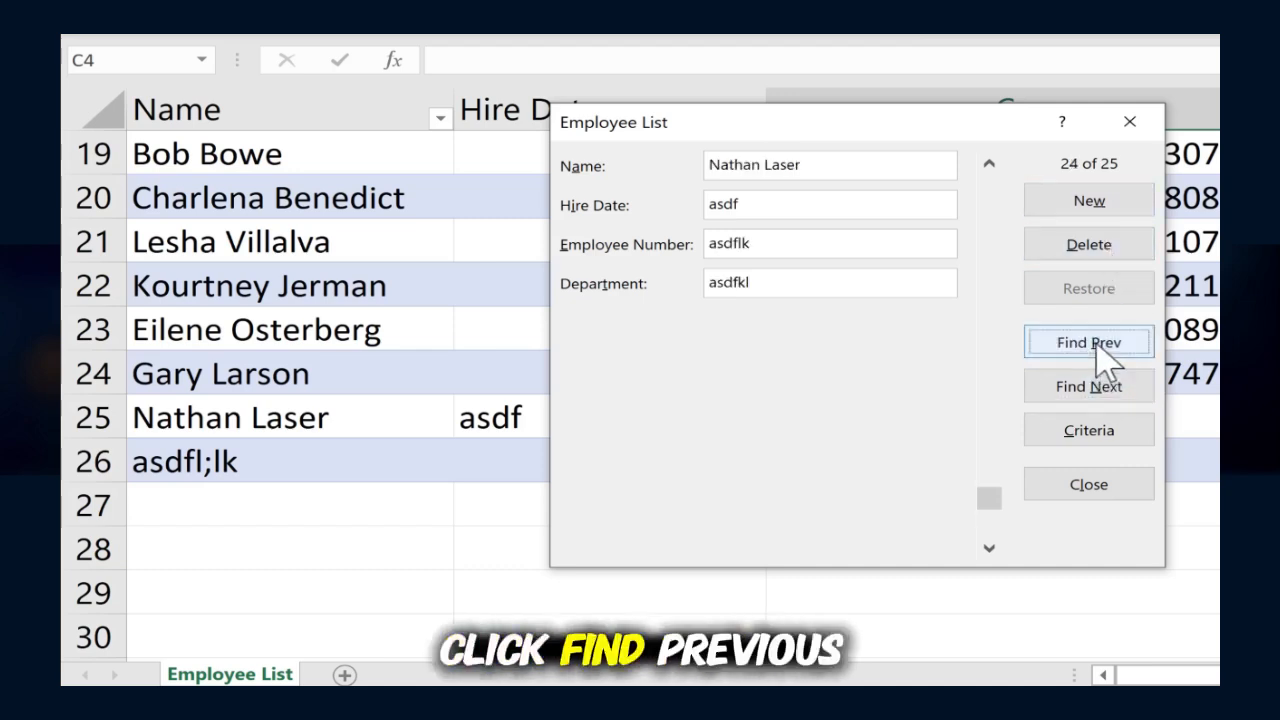
{"action": "left_click", "coordinate": [1100, 348]}
{"action": "left_click", "coordinate": [1100, 348]}
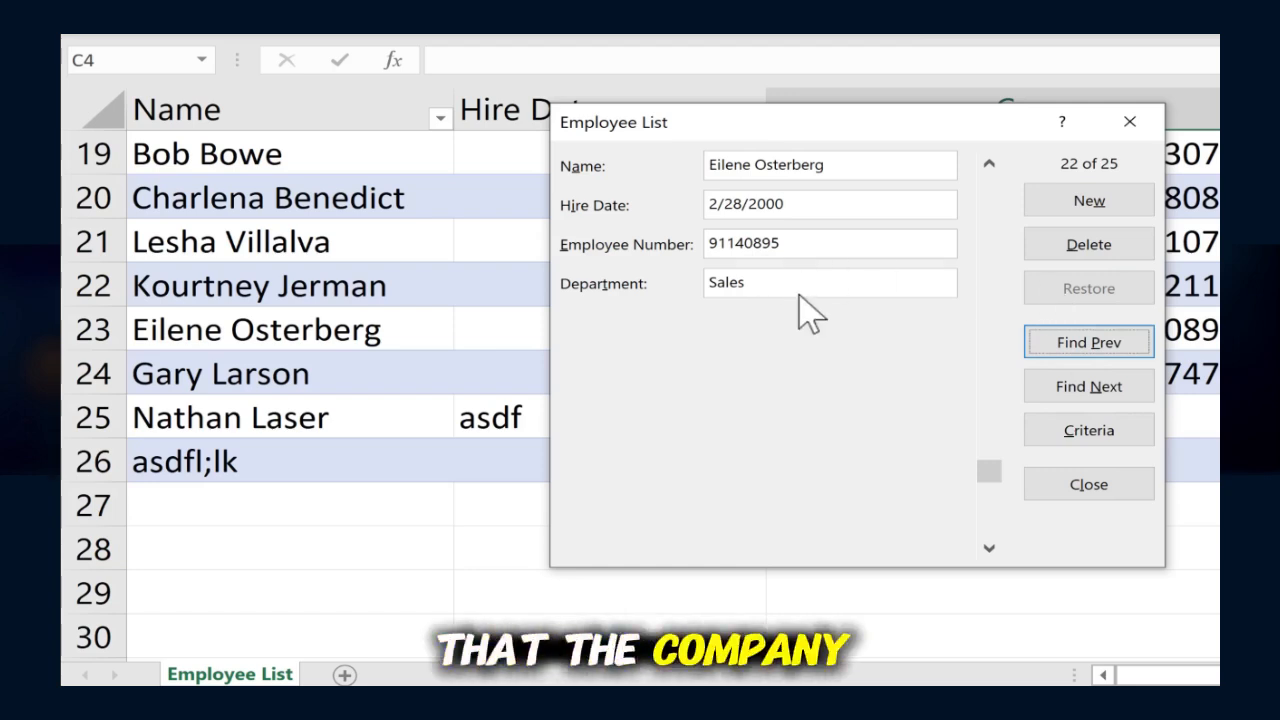
{"action": "left_click_drag", "start_coordinate": [786, 289], "coordinate": [651, 286]}
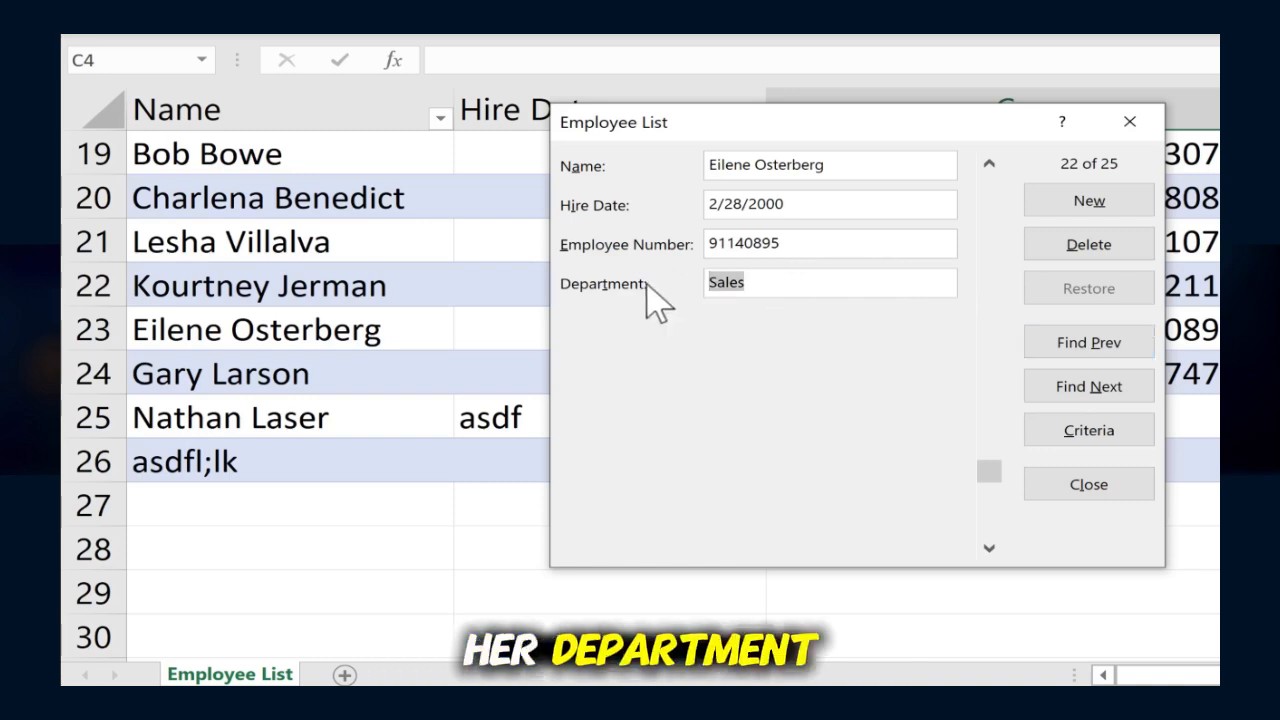
{"action": "type", "text": "Custom"}
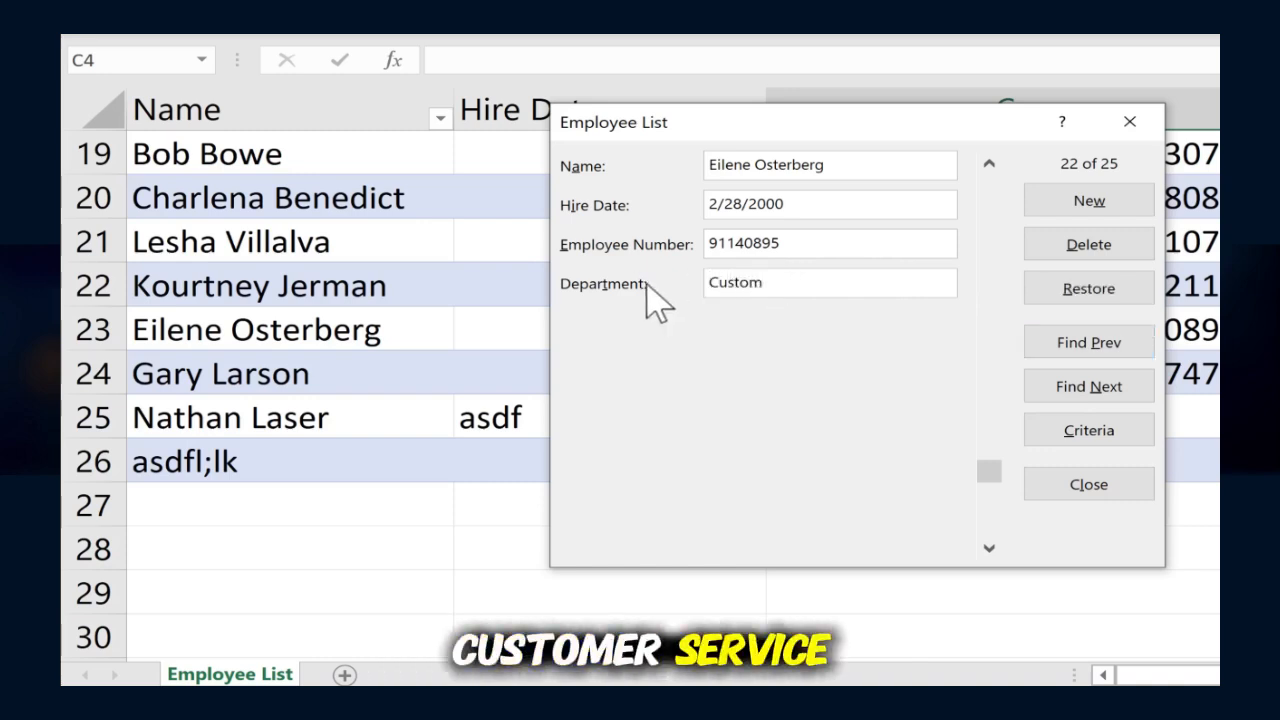
{"action": "type", "text": "er Service"}
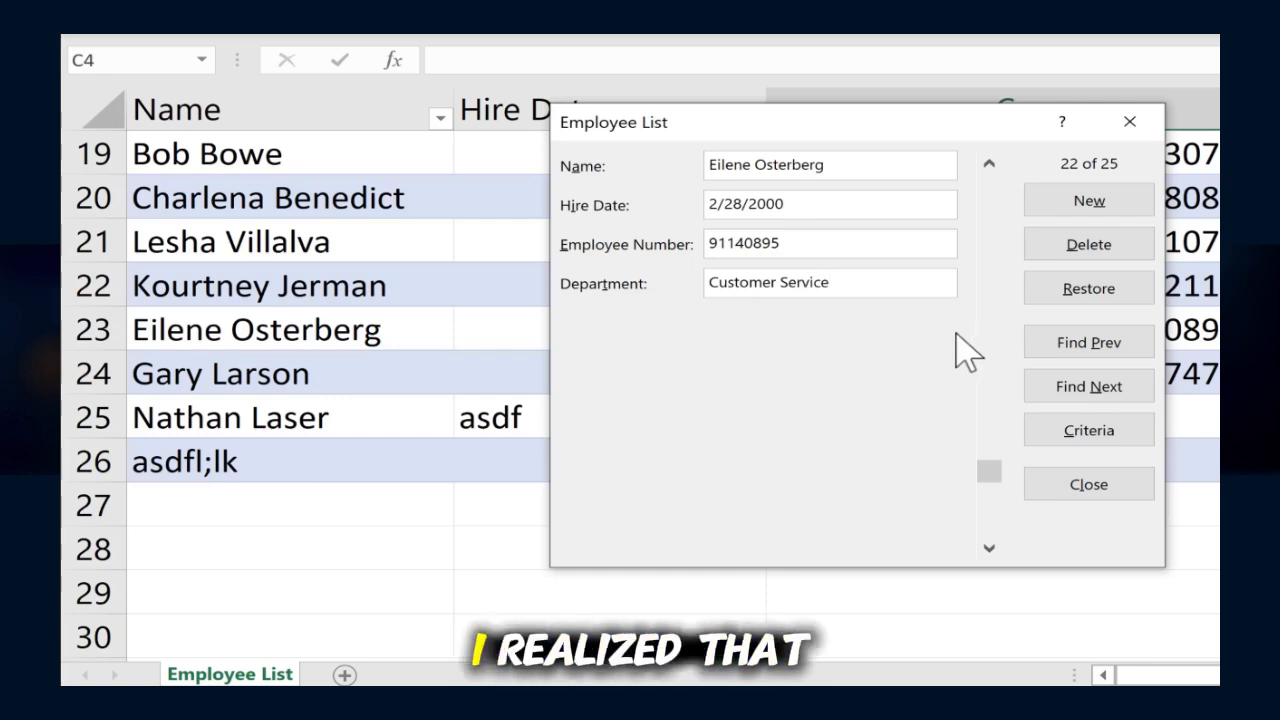
{"action": "left_click", "coordinate": [1087, 292]}
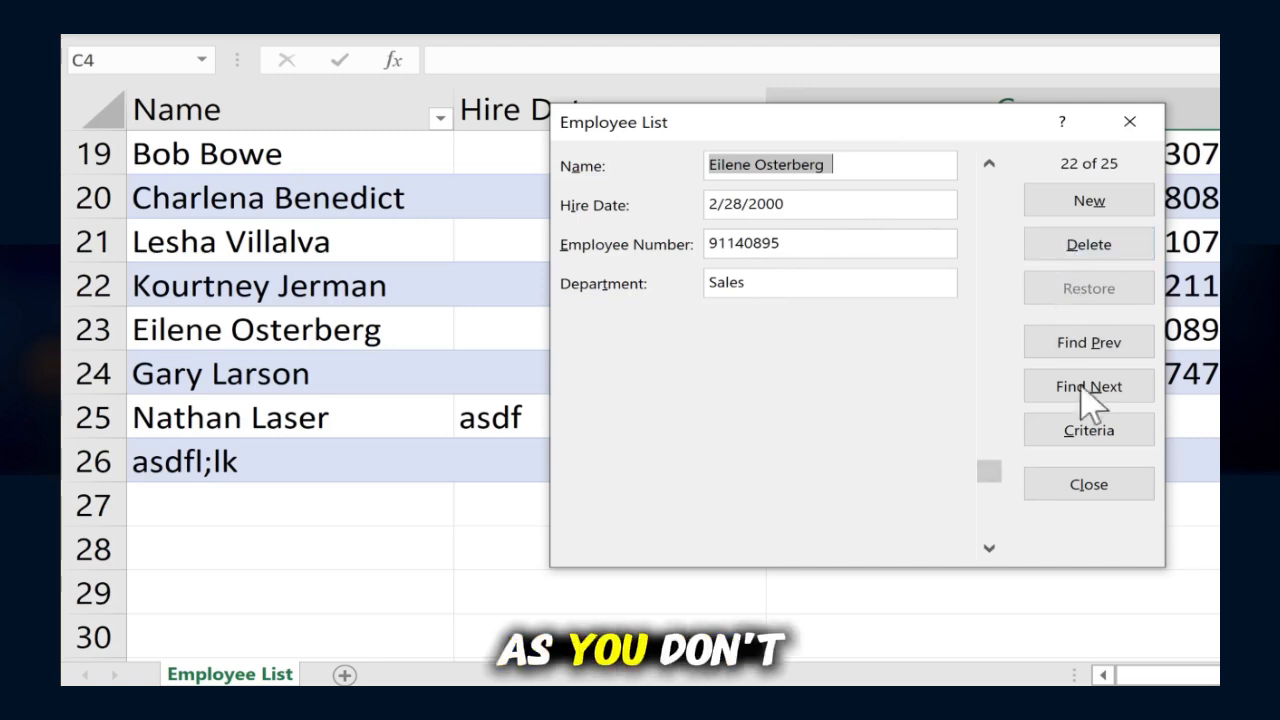
{"action": "left_click", "coordinate": [840, 280]}
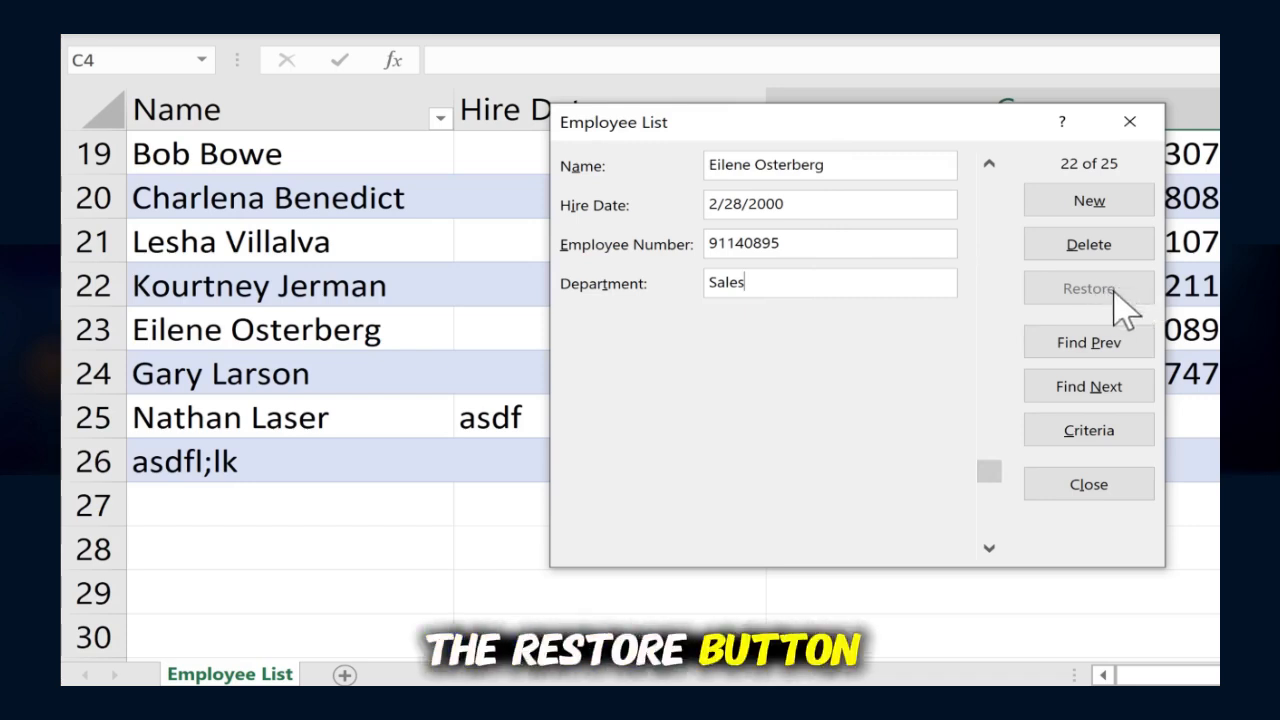
Step: Search the form for records matching the employee's first name and department Communications, and look for a further match
{"action": "left_click", "coordinate": [1118, 431]}
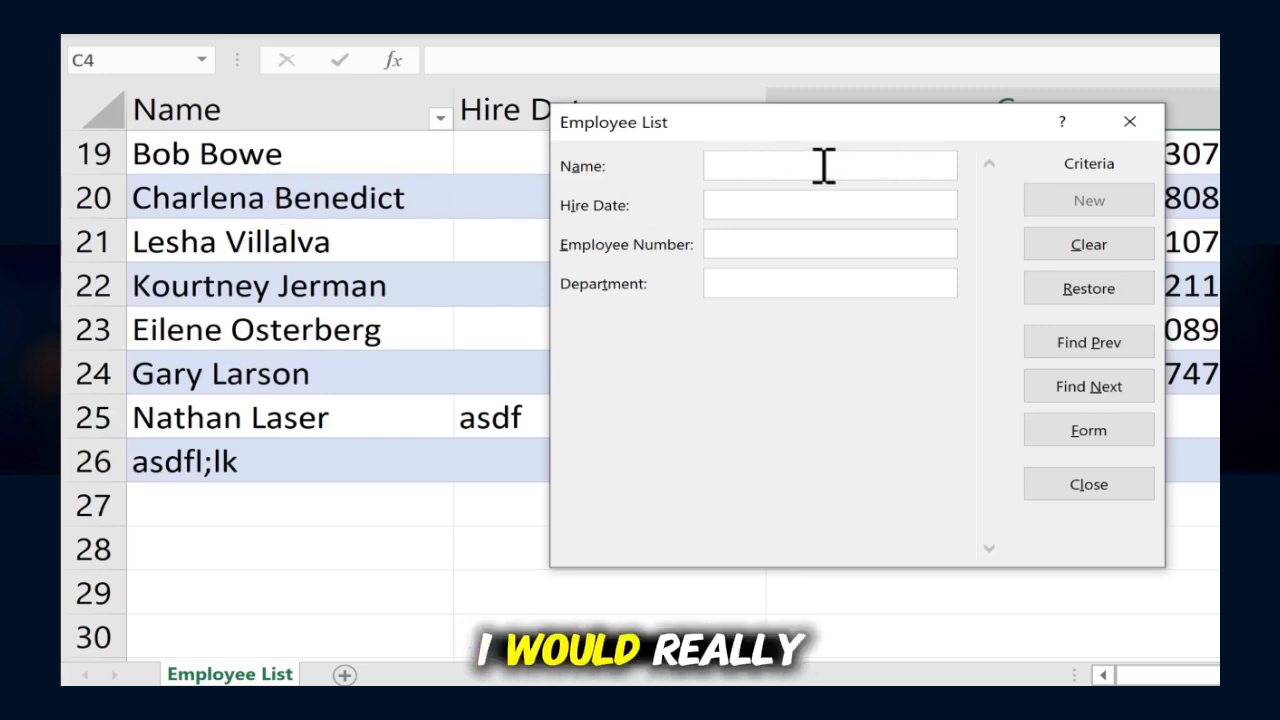
{"action": "type", "text": "B"}
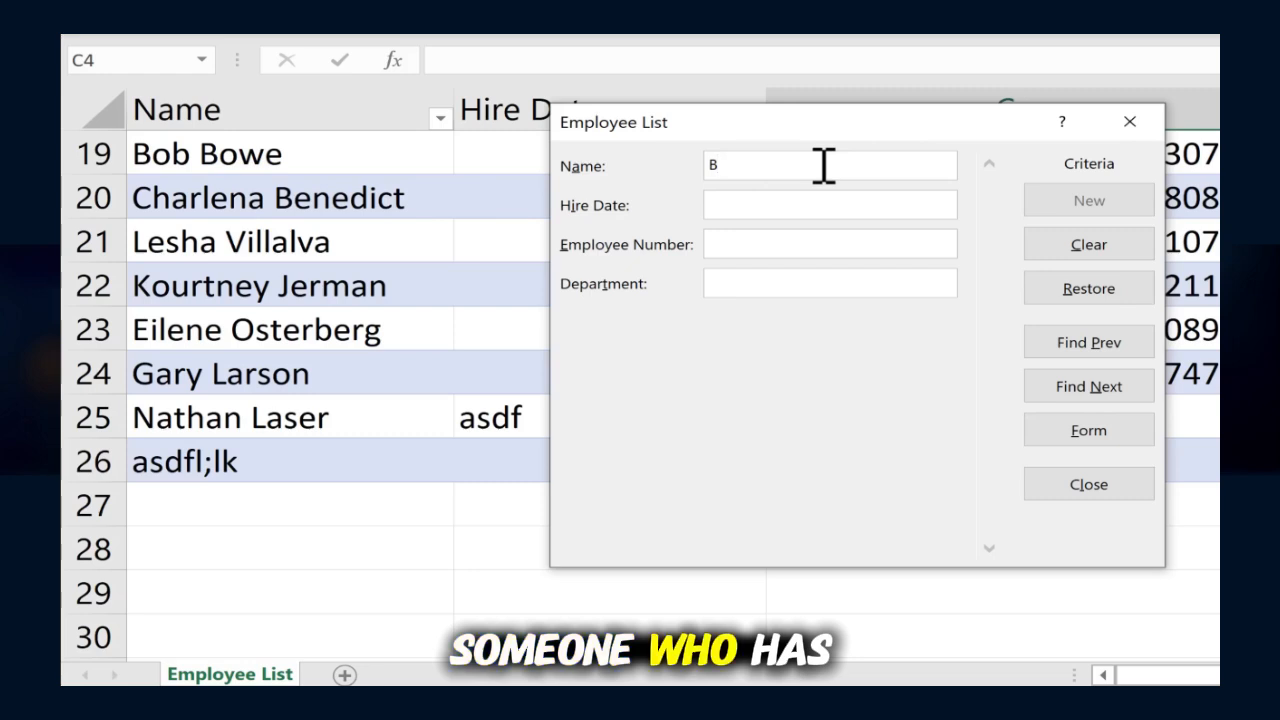
{"action": "type", "text": "ob"}
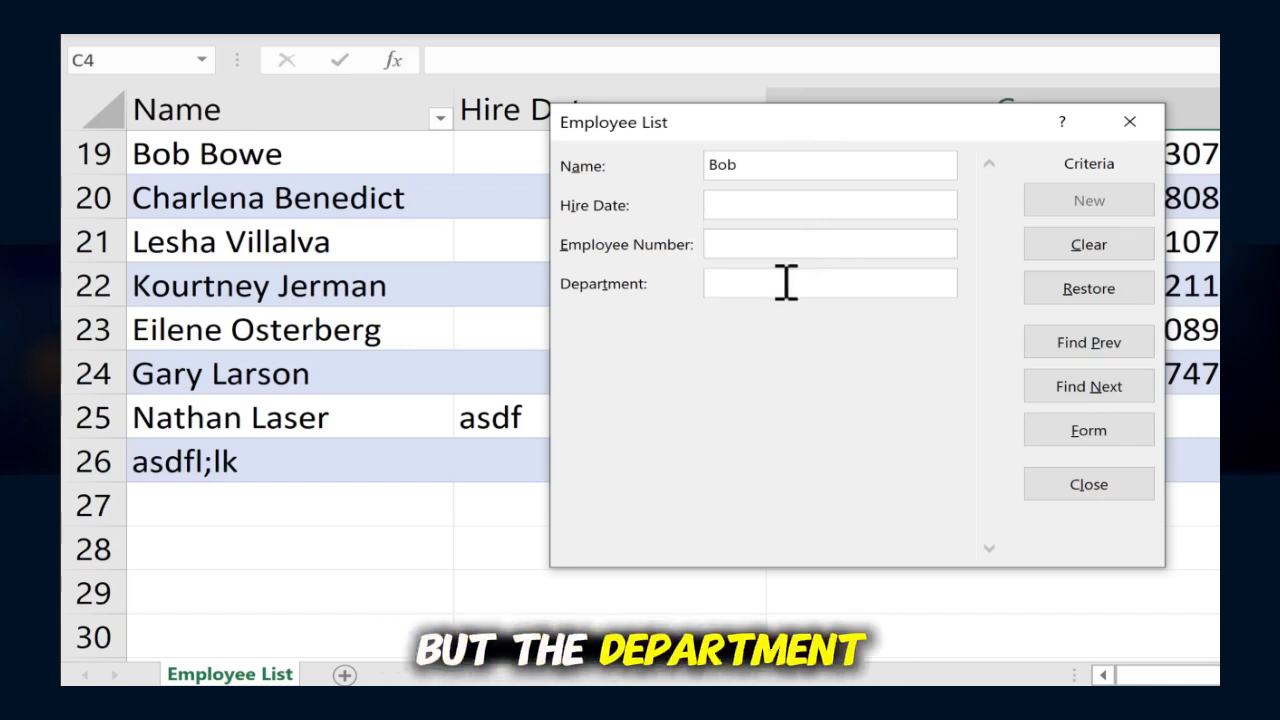
{"action": "type", "text": "communi"}
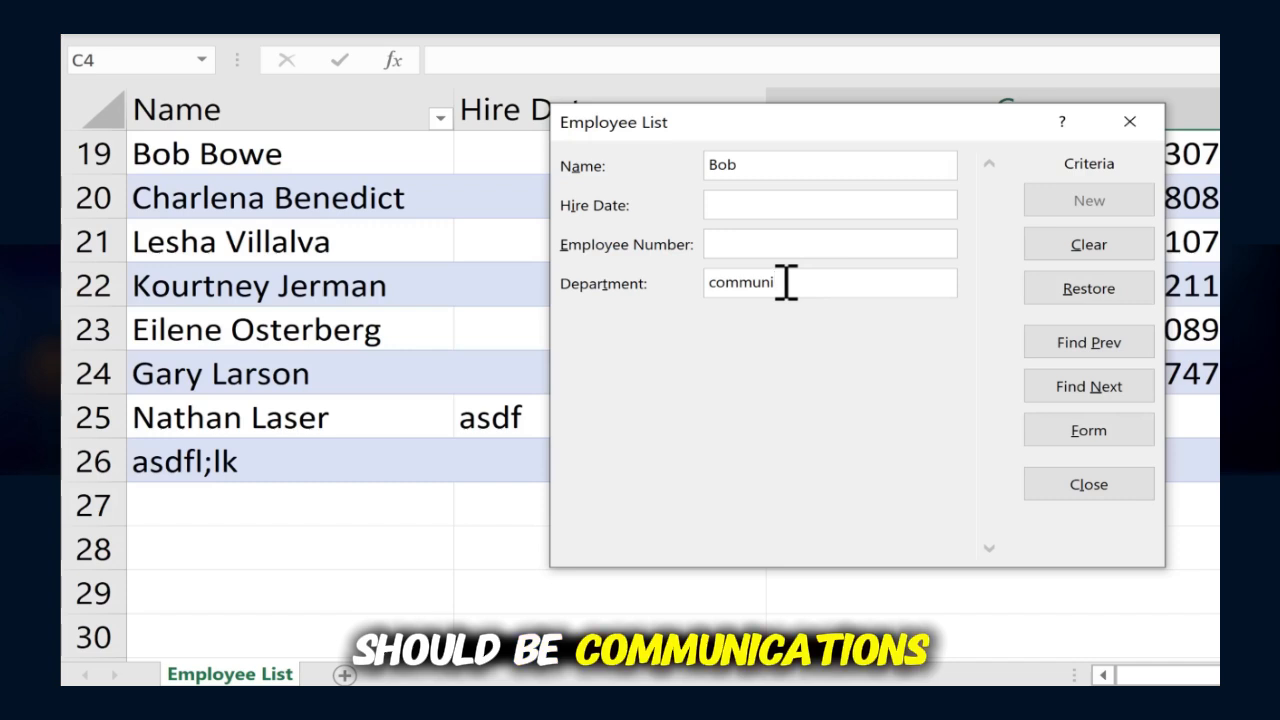
{"action": "type", "text": "cations"}
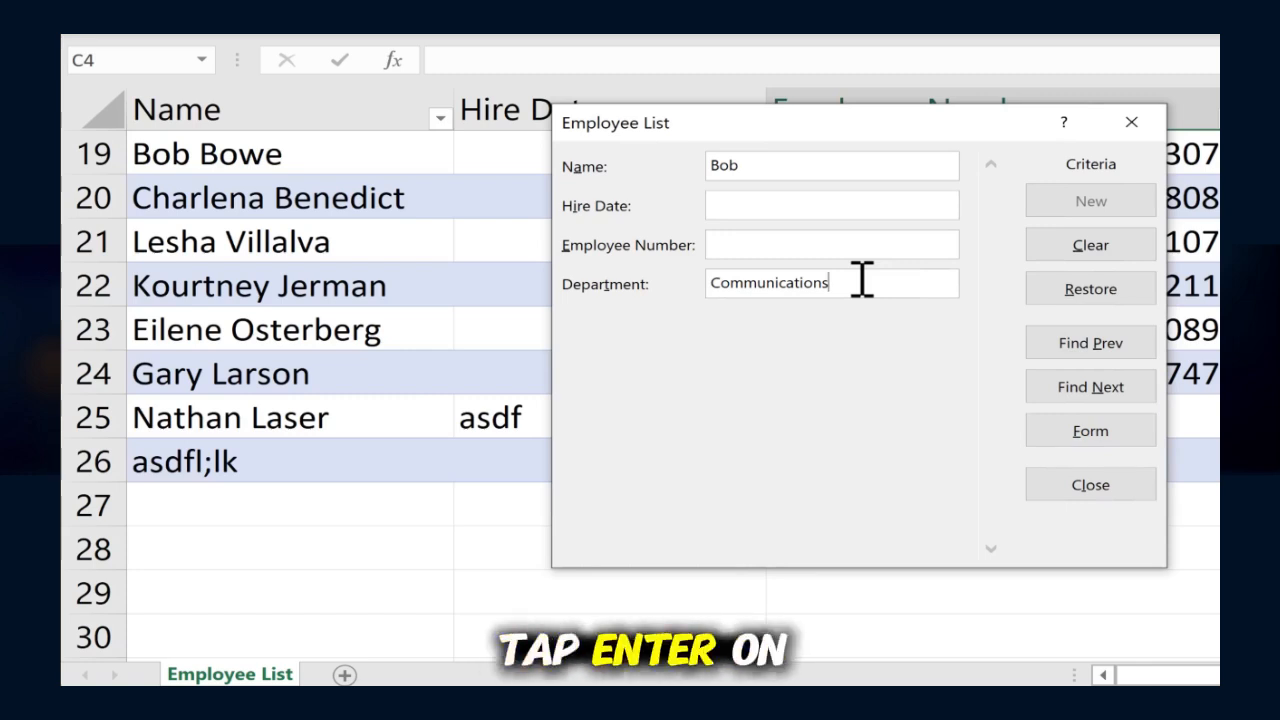
{"action": "key", "text": "Return"}
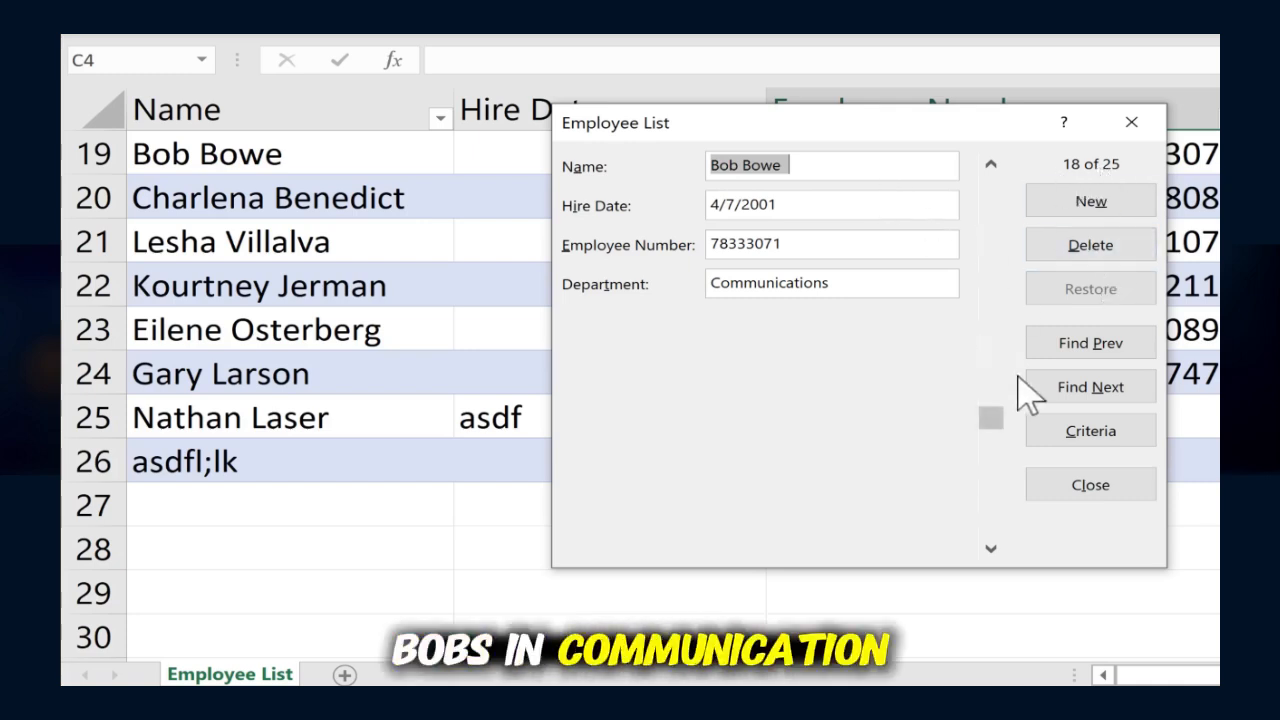
{"action": "left_click", "coordinate": [1113, 388]}
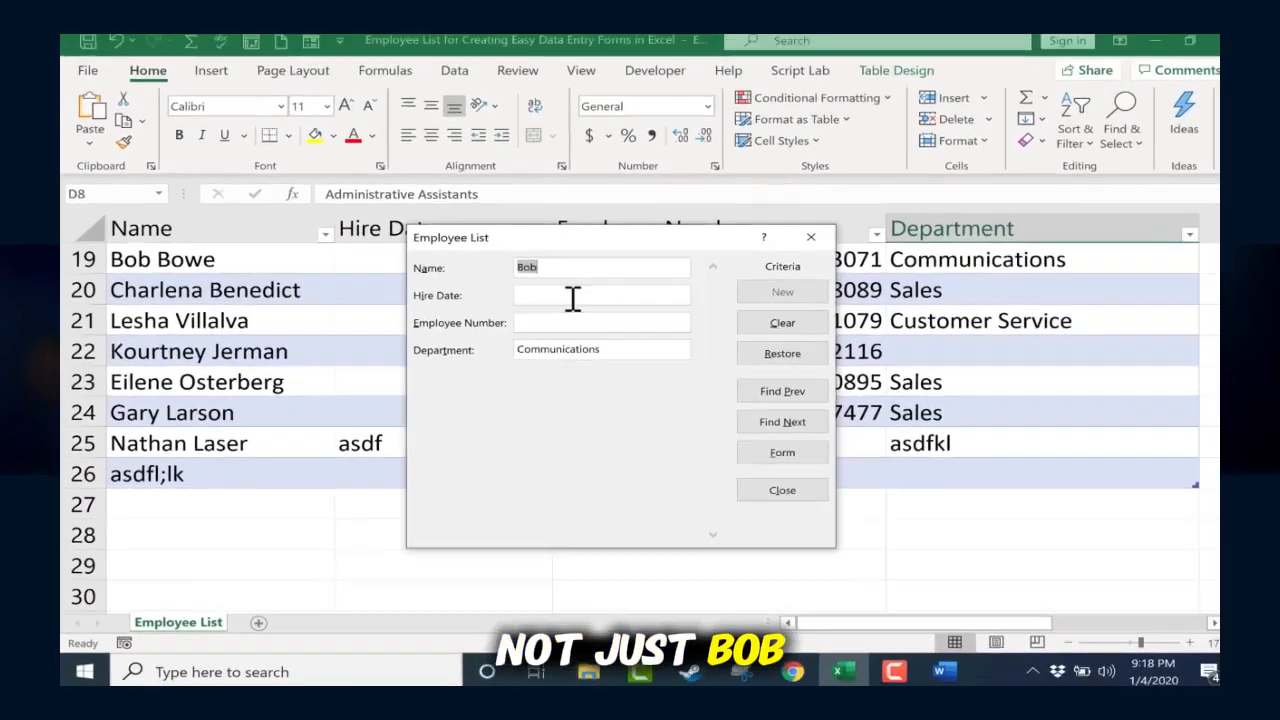
Step: Clear the name criterion, reopen the form, and search only for records whose department is communications
{"action": "key", "text": "BackSpace"}
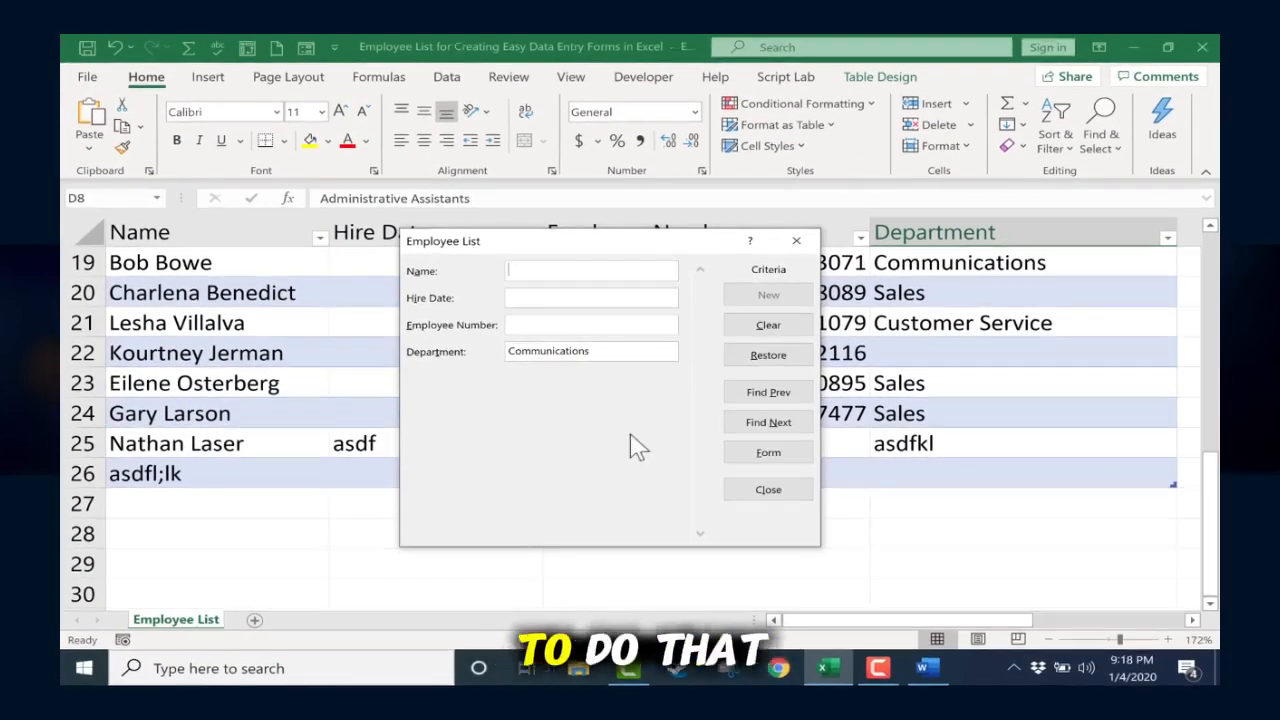
{"action": "left_click", "coordinate": [784, 489]}
{"action": "left_click", "coordinate": [306, 48]}
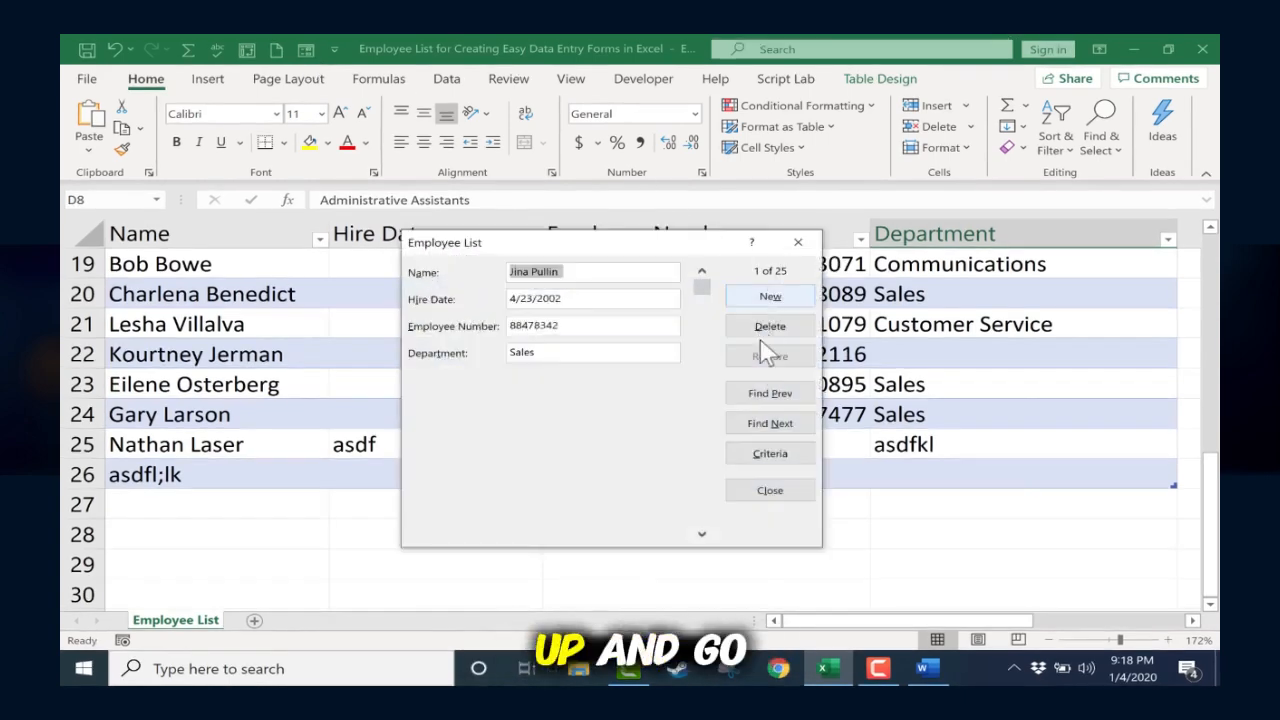
{"action": "left_click", "coordinate": [790, 462]}
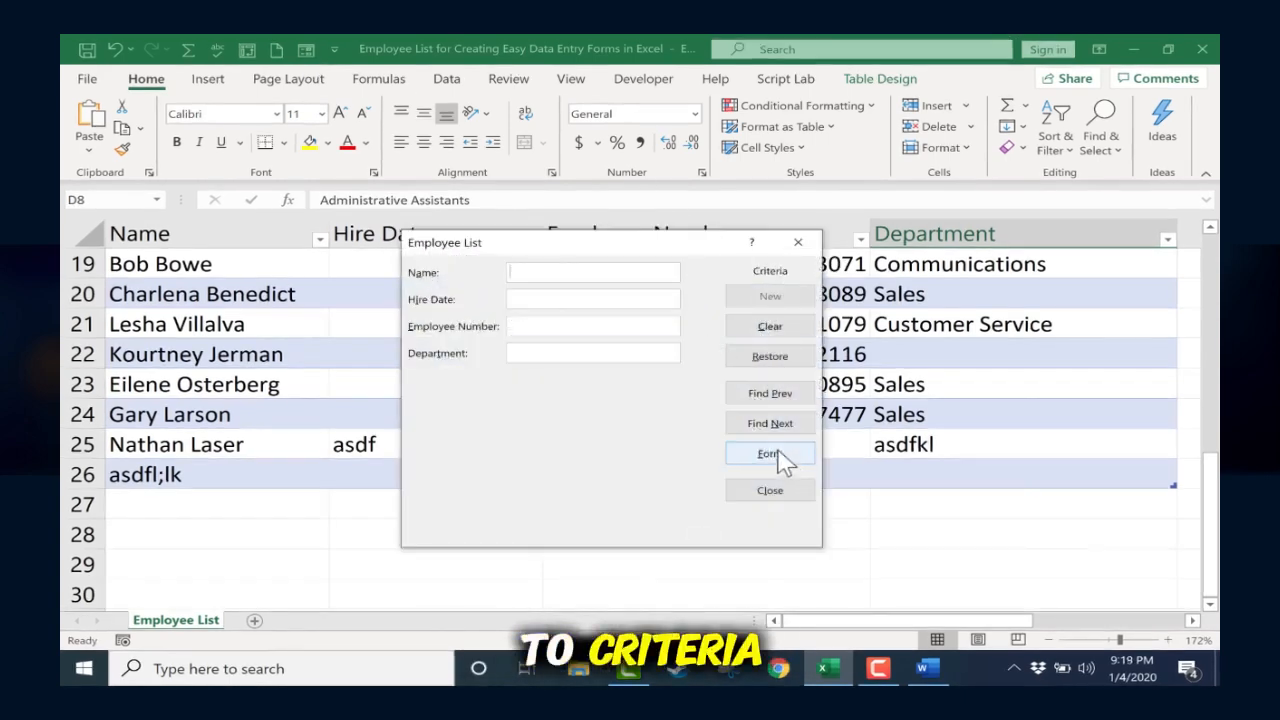
{"action": "left_click", "coordinate": [540, 347]}
{"action": "type", "text": "communications"}
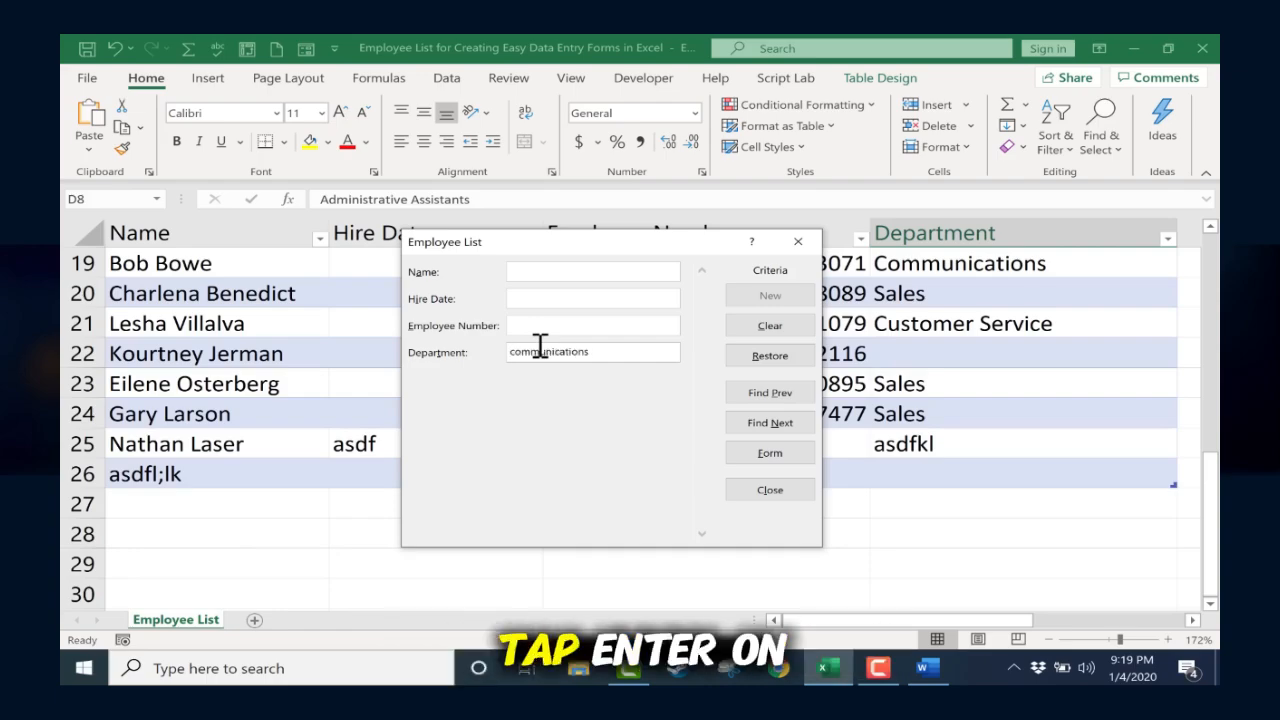
{"action": "key", "text": "Return"}
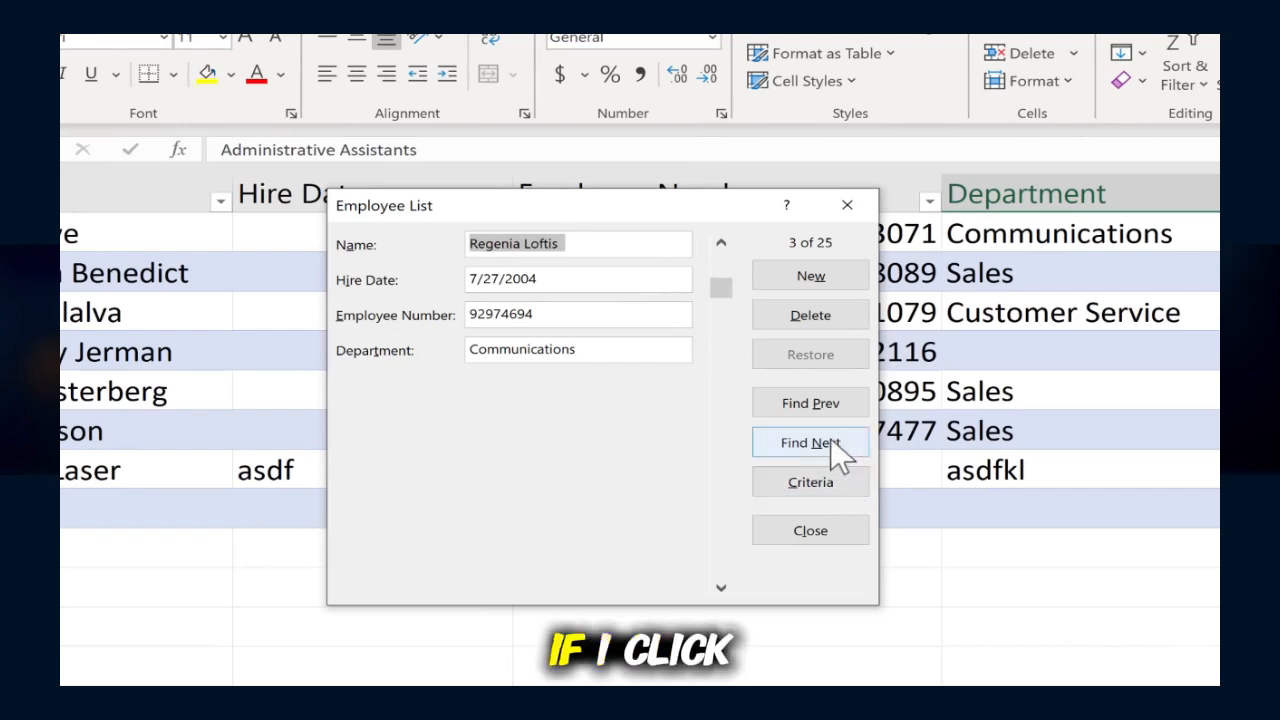
Step: Advance through the next two matching Communications records and scroll the form back to record 12
{"action": "left_click", "coordinate": [830, 438]}
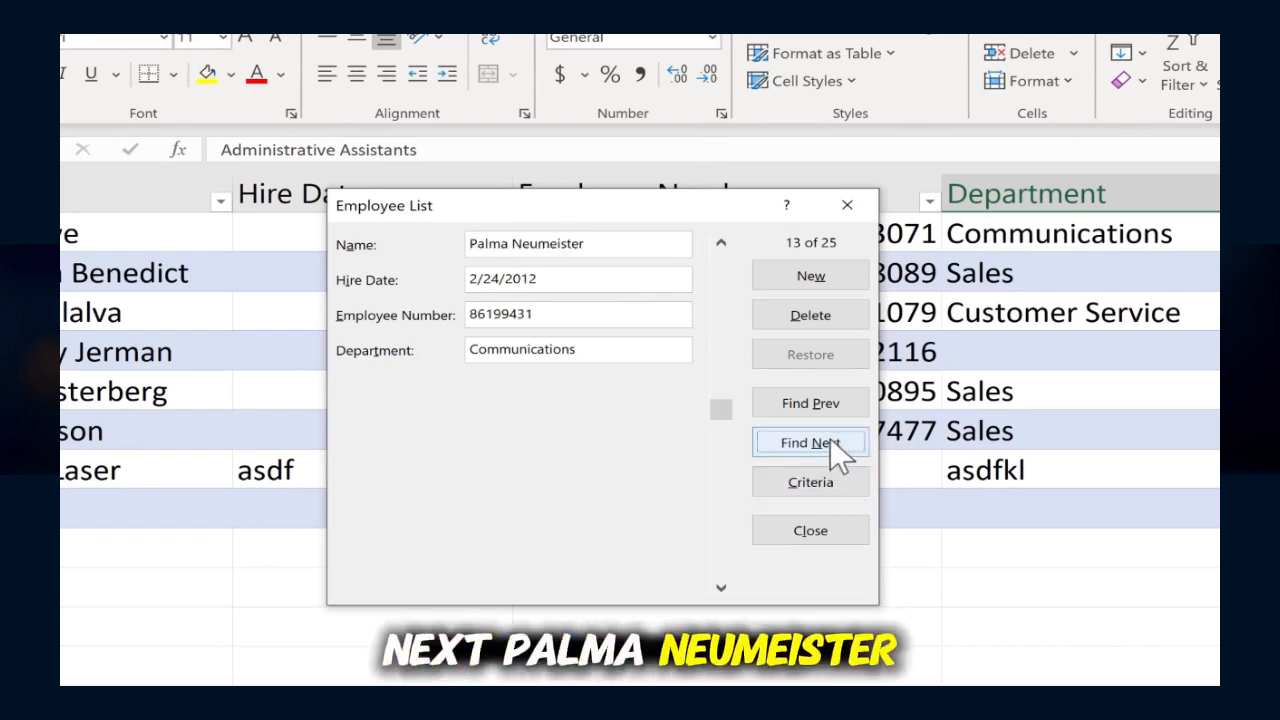
{"action": "left_click", "coordinate": [830, 438]}
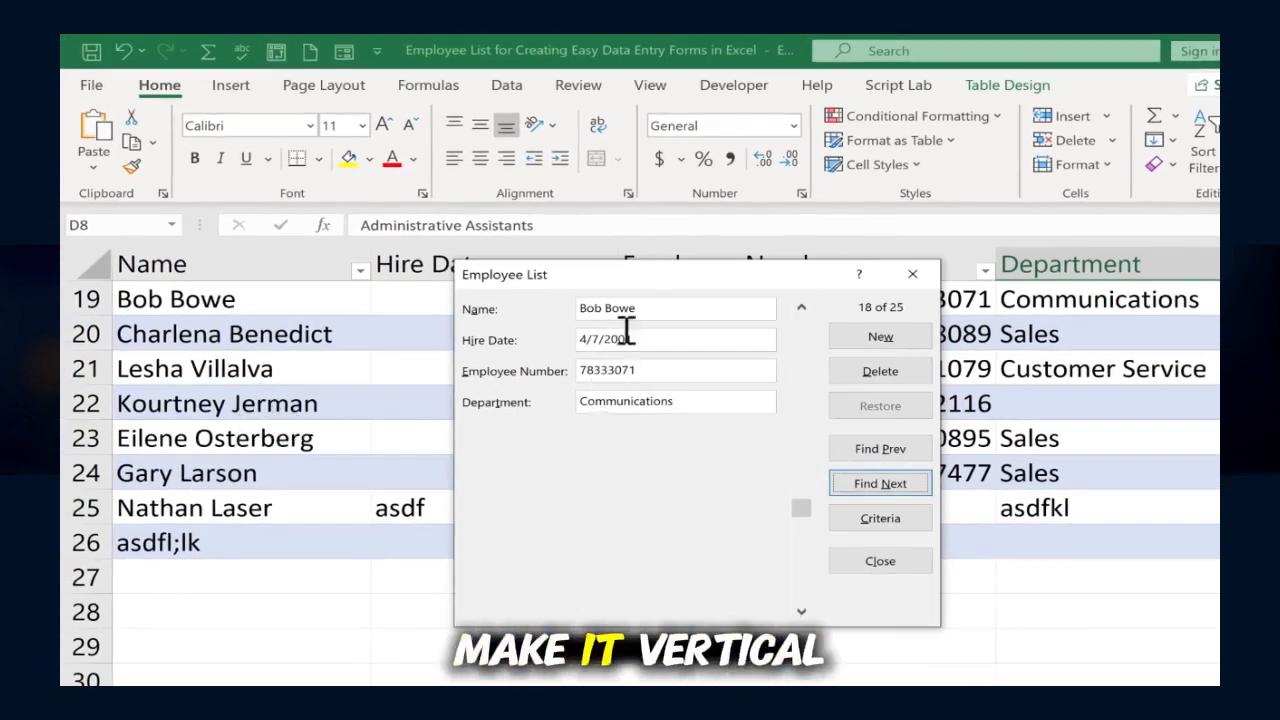
{"action": "left_click_drag", "start_coordinate": [805, 515], "coordinate": [820, 440]}
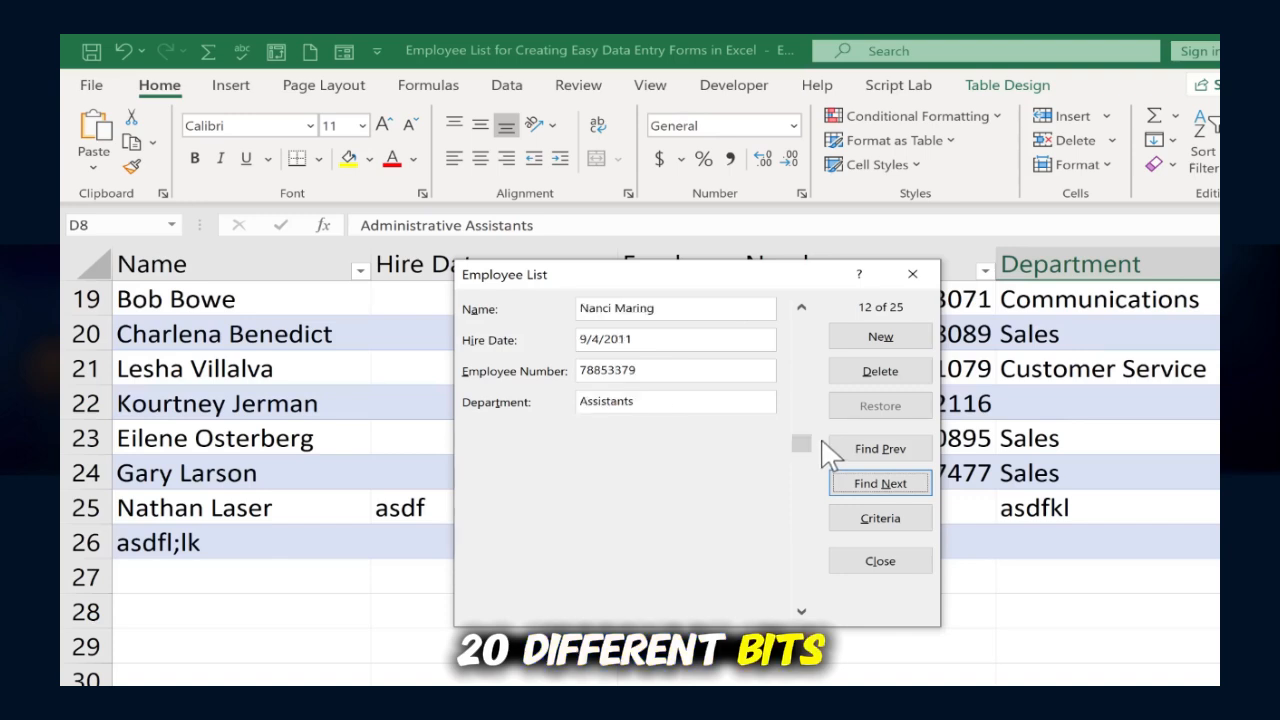